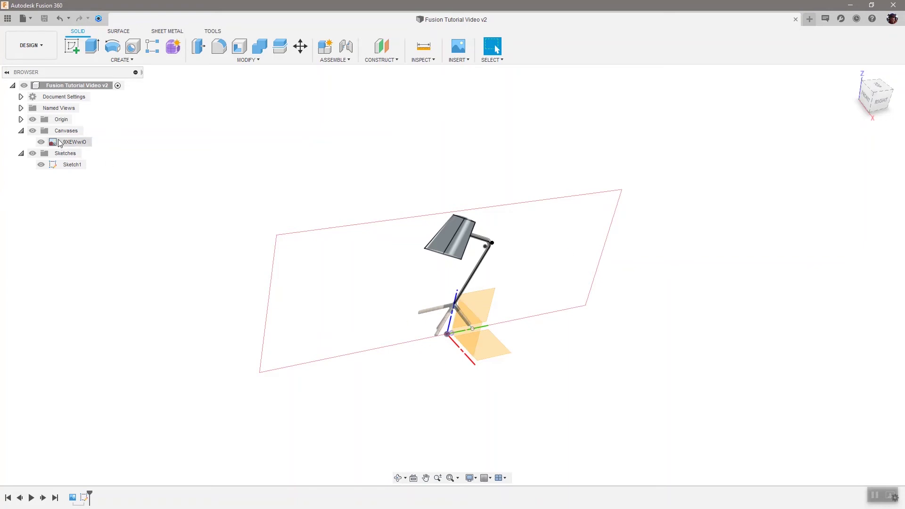
Hide the origin geometry and view the lamp canvas straight on from the right side
{"action": "left_click", "coordinate": [30, 120]}
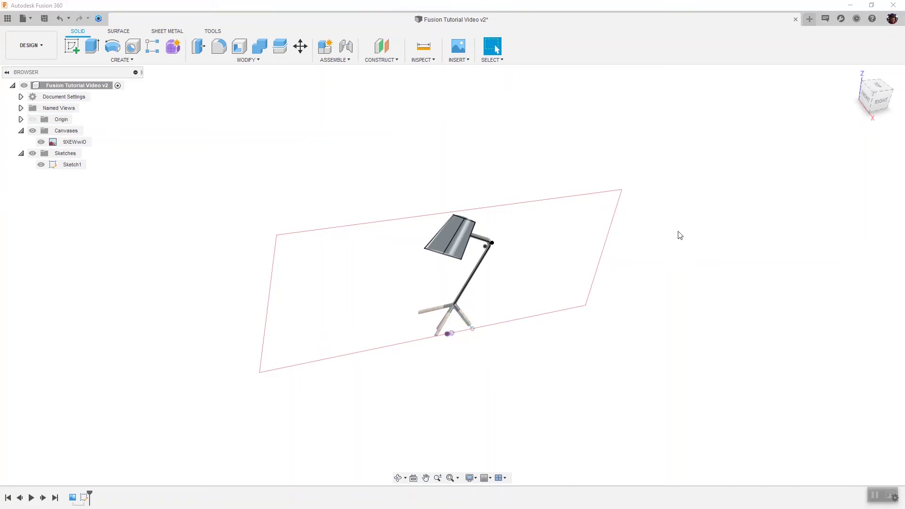
{"action": "scroll", "coordinate": [473, 310], "scroll_direction": "up", "scroll_amount": 3}
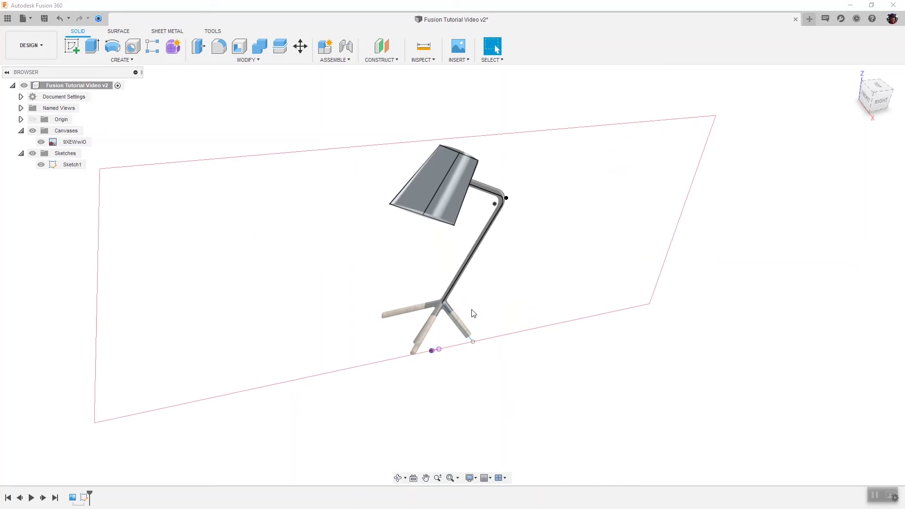
{"action": "scroll", "coordinate": [453, 252], "scroll_direction": "up", "scroll_amount": 2}
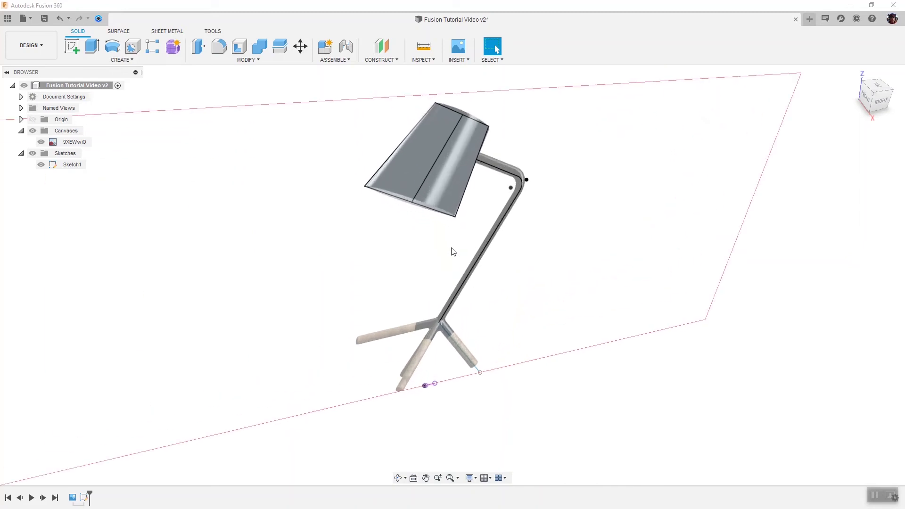
{"action": "scroll", "coordinate": [453, 252], "scroll_direction": "up", "scroll_amount": 1}
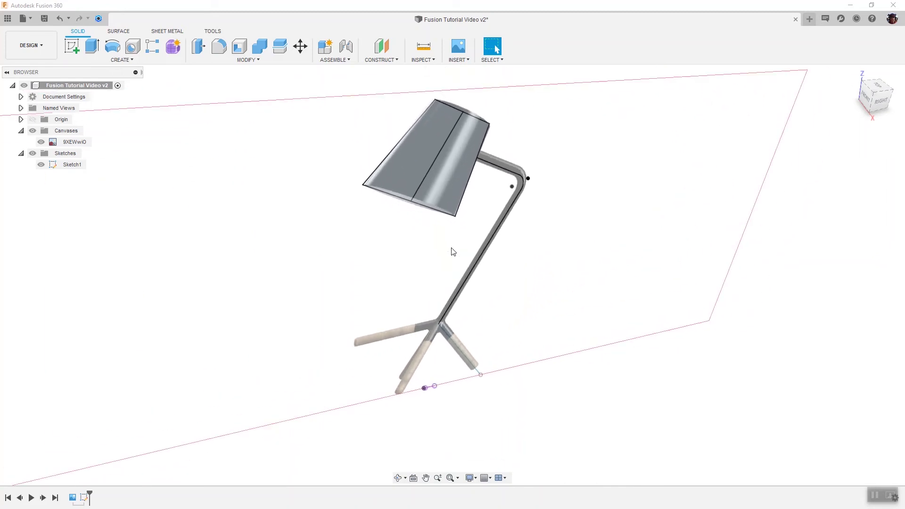
{"action": "left_click", "coordinate": [881, 102]}
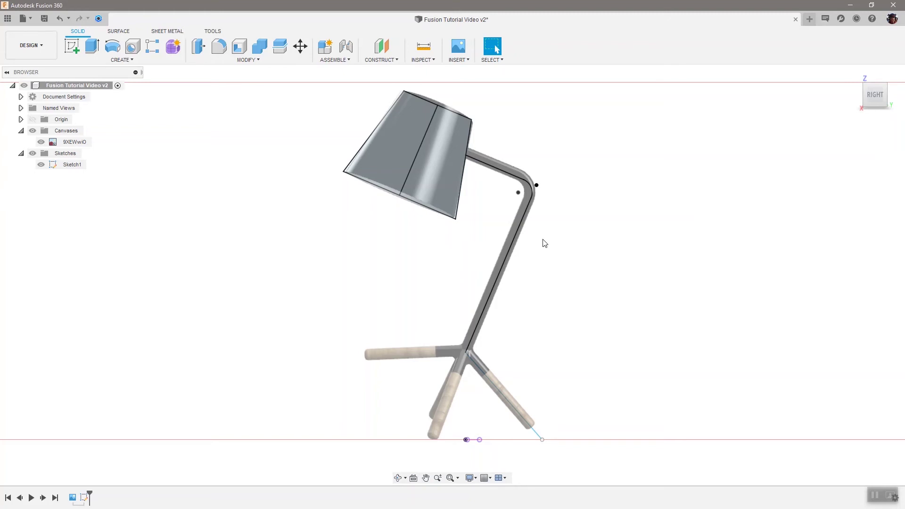
Start a Pipe with chain selection off and choose the upper arm line, bend arc and long stem line as its path
{"action": "left_click", "coordinate": [112, 64]}
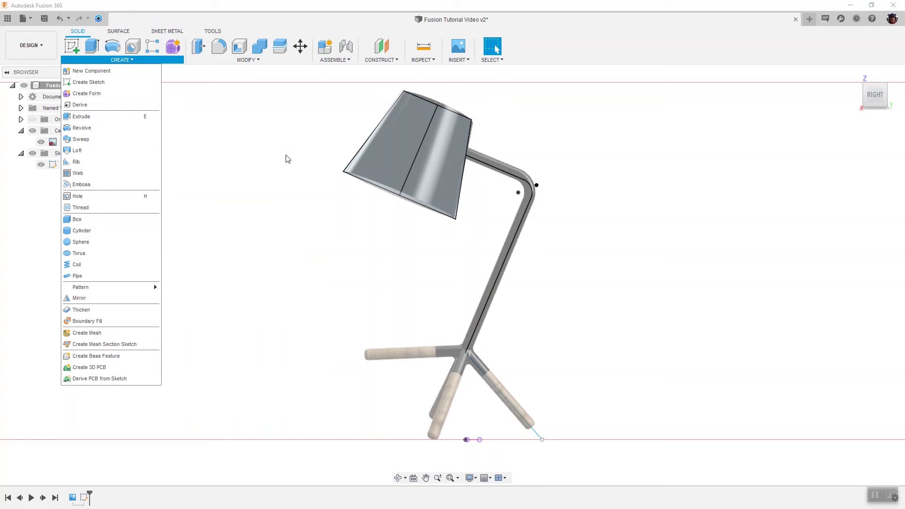
{"action": "left_click", "coordinate": [89, 275]}
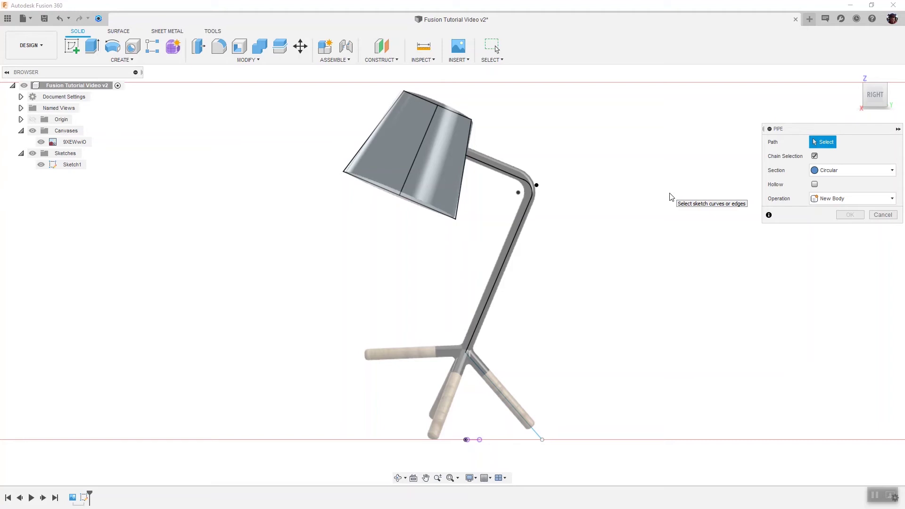
{"action": "left_click", "coordinate": [521, 179]}
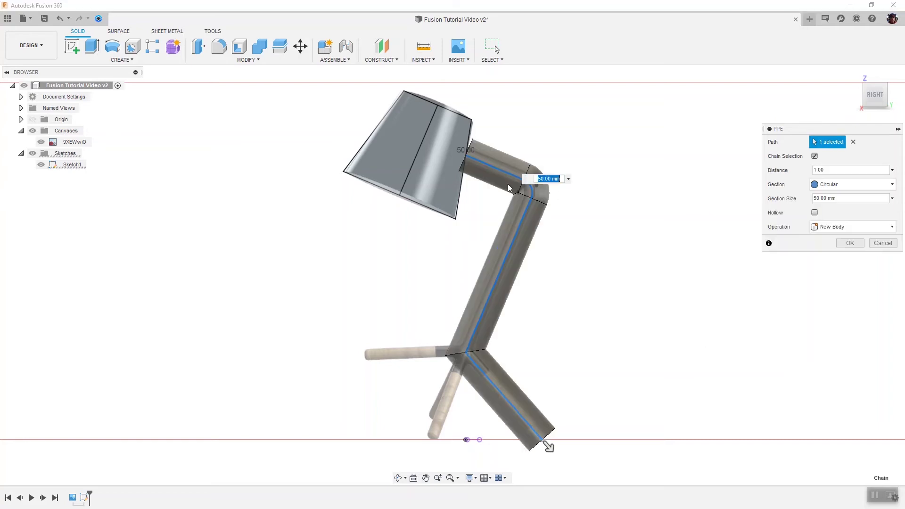
{"action": "left_click_drag", "start_coordinate": [547, 445], "coordinate": [530, 442]}
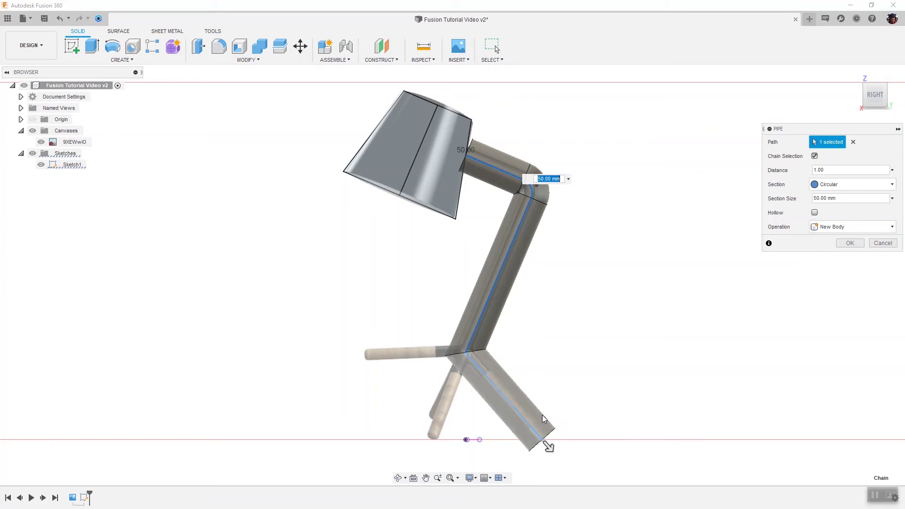
{"action": "left_click", "coordinate": [814, 157]}
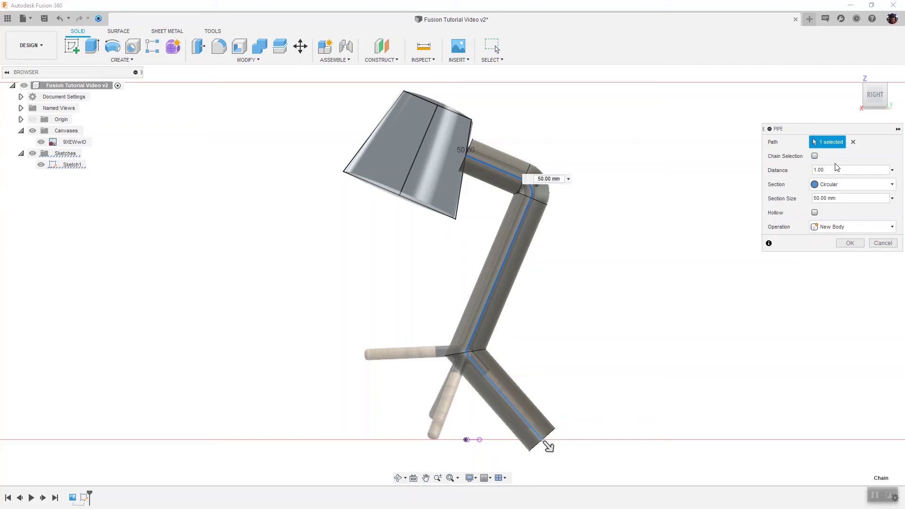
{"action": "left_click", "coordinate": [854, 143]}
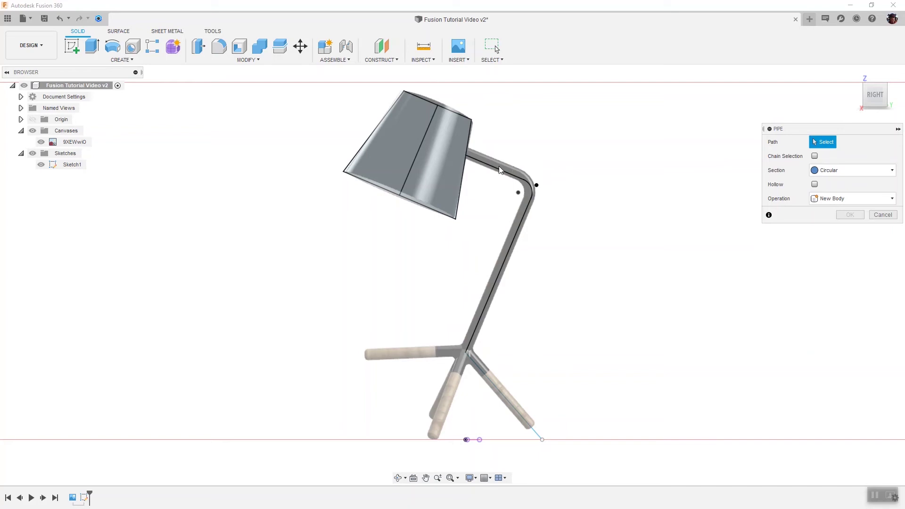
{"action": "left_click", "coordinate": [524, 178]}
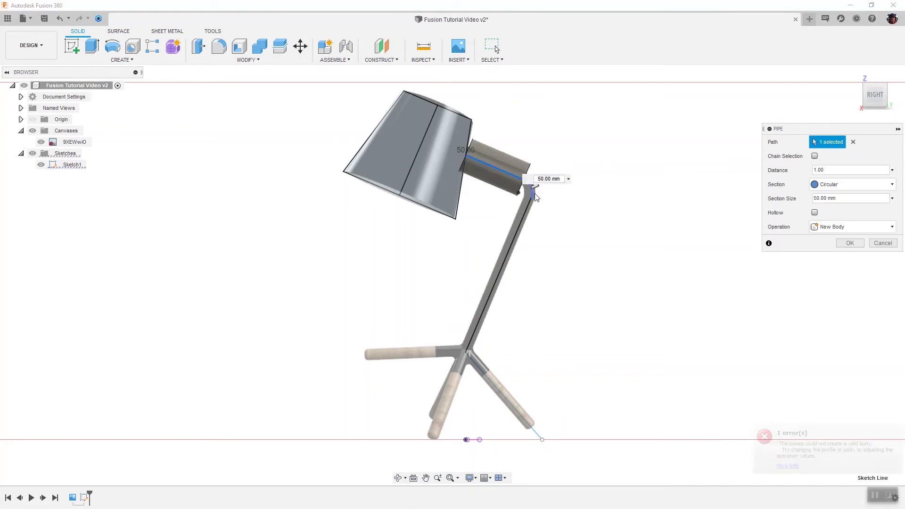
{"action": "left_click", "coordinate": [534, 194]}
{"action": "left_click", "coordinate": [525, 214]}
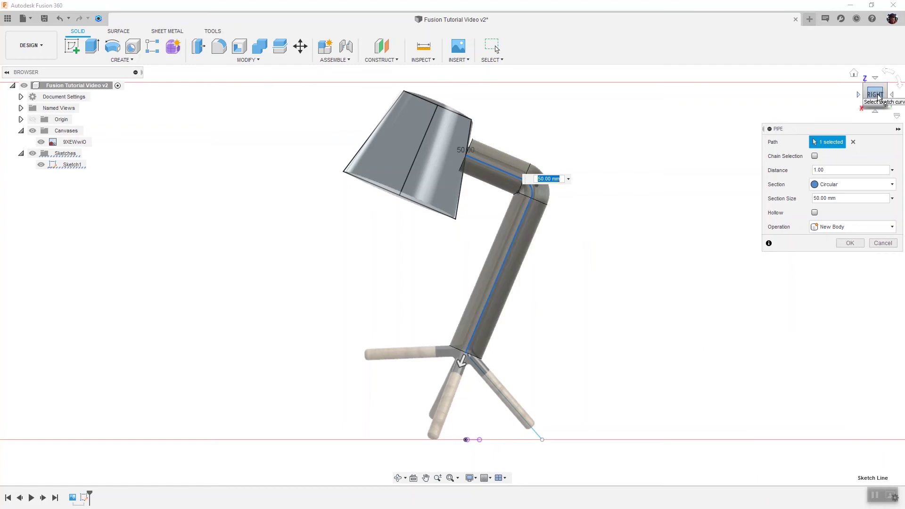
Set the pipe's circular section size to 20 mm to match the lamp stem on the canvas
{"action": "mouse_move", "coordinate": [453, 275]}
{"action": "middle_mouse_down", "text": "shift"}
{"action": "mouse_move", "coordinate": [463, 161]}
{"action": "mouse_move", "coordinate": [458, 178]}
{"action": "middle_mouse_up", "text": "shift"}
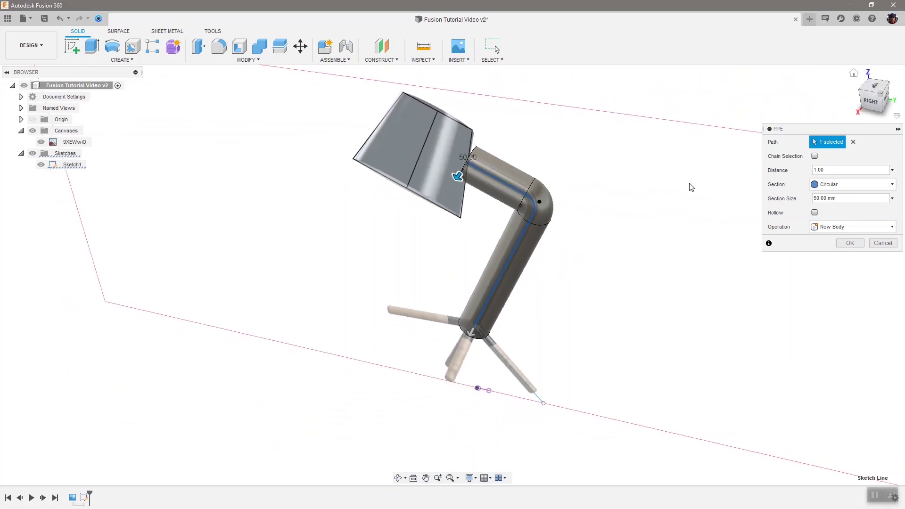
{"action": "left_click_drag", "start_coordinate": [469, 323], "coordinate": [470, 343]}
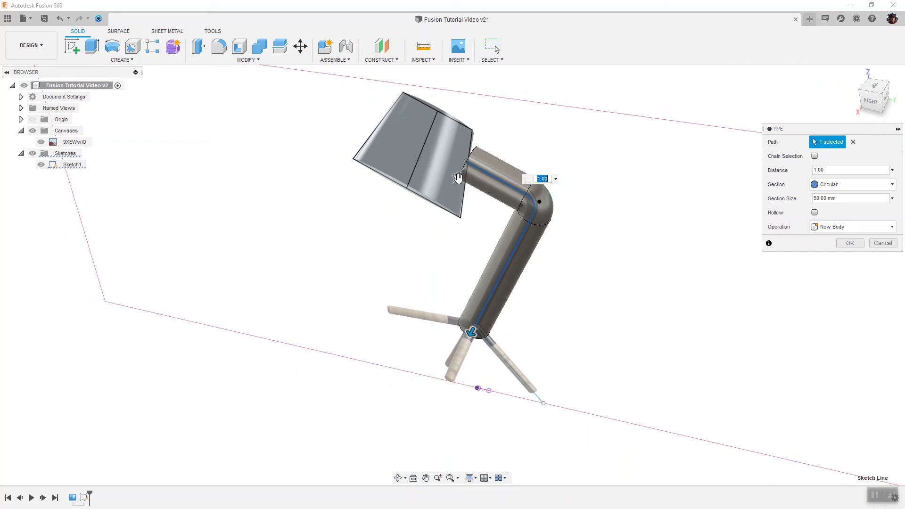
{"action": "left_click_drag", "start_coordinate": [458, 177], "coordinate": [465, 176]}
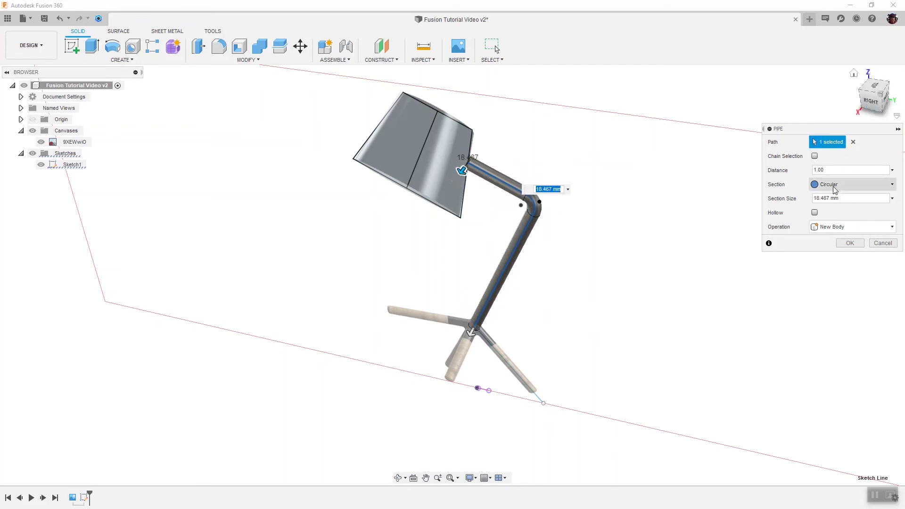
{"action": "left_click", "coordinate": [872, 103]}
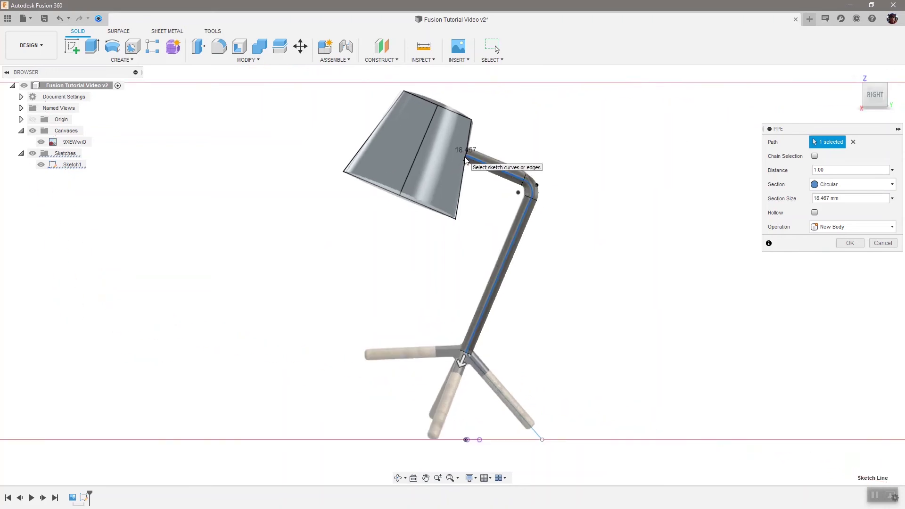
{"action": "left_click_drag", "start_coordinate": [872, 96], "coordinate": [854, 94]}
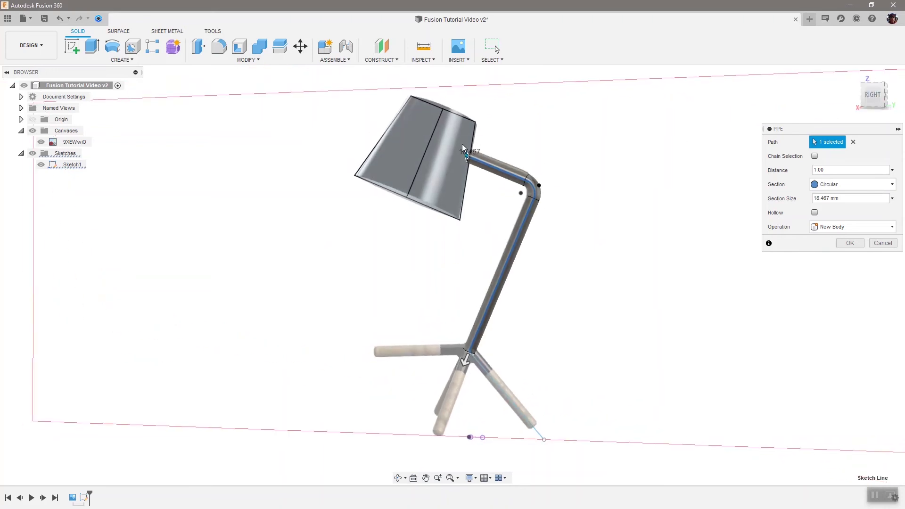
{"action": "left_click_drag", "start_coordinate": [470, 162], "coordinate": [466, 155]}
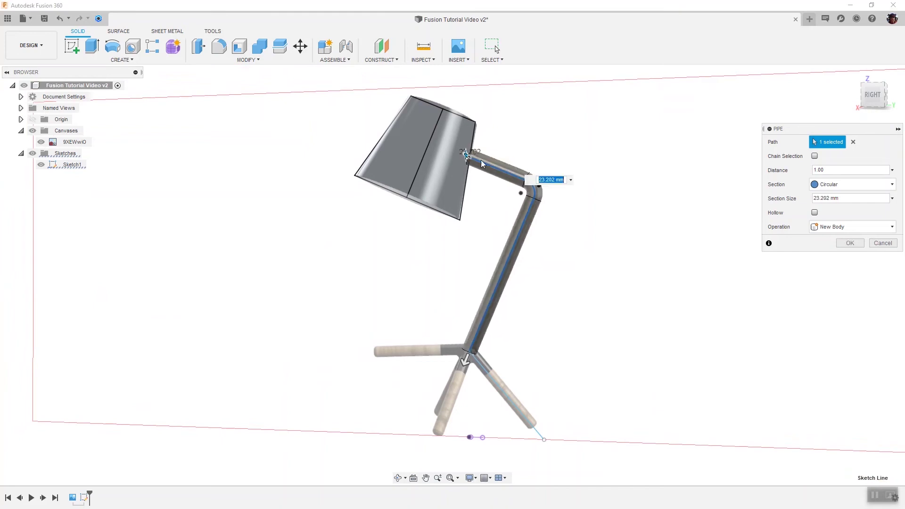
{"action": "left_click", "coordinate": [848, 197]}
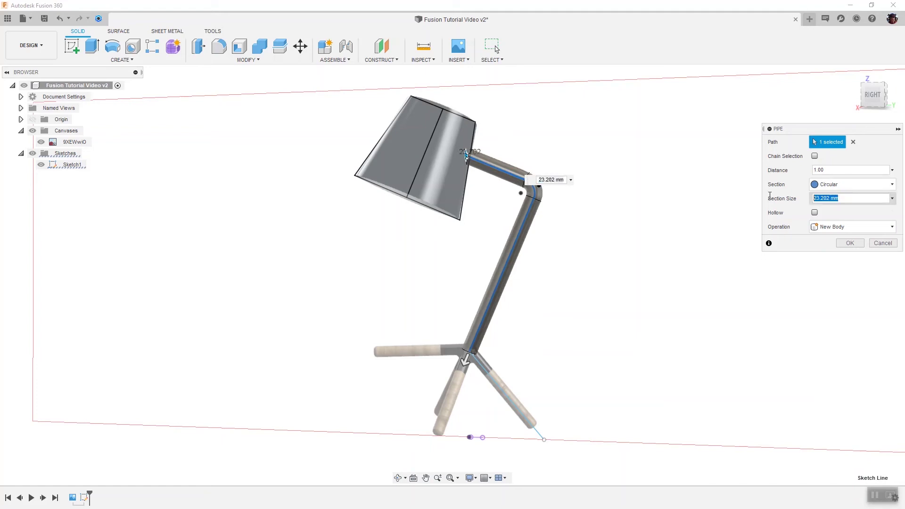
{"action": "type", "text": "20"}
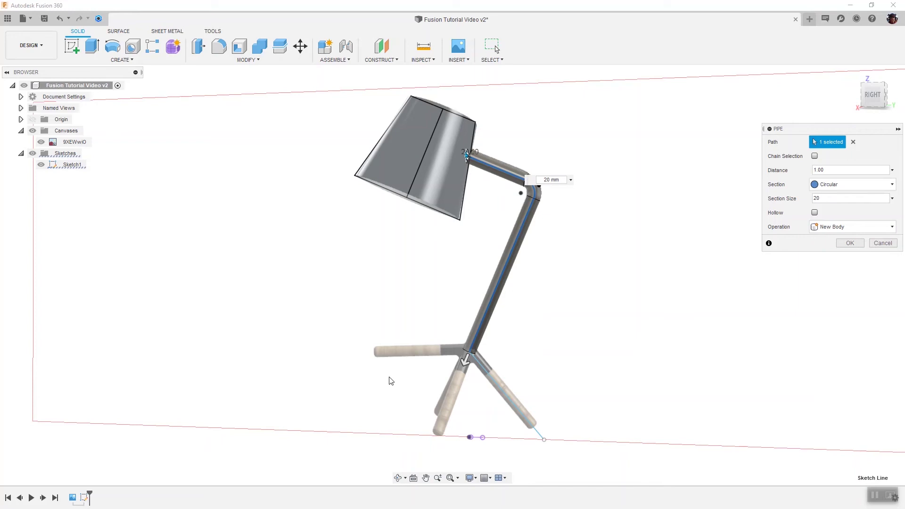
Try shortening the pipe along its path to distances of 0.47 and 0.00, and return the distance to 1.00
{"action": "left_click", "coordinate": [854, 190]}
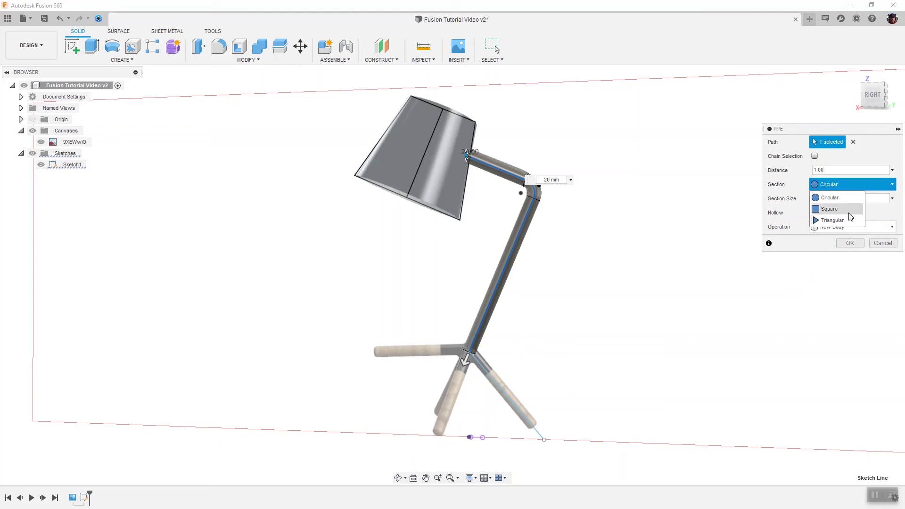
{"action": "left_click", "coordinate": [707, 241]}
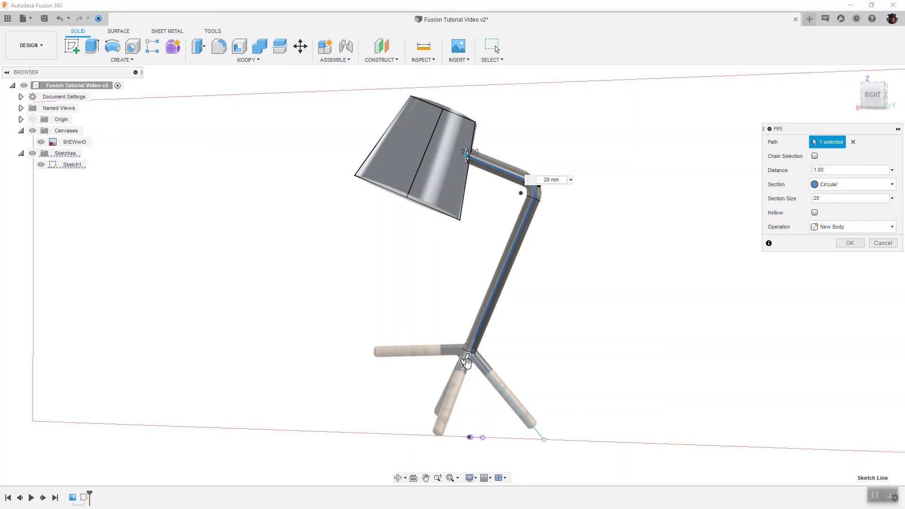
{"action": "left_click_drag", "start_coordinate": [466, 362], "coordinate": [530, 249]}
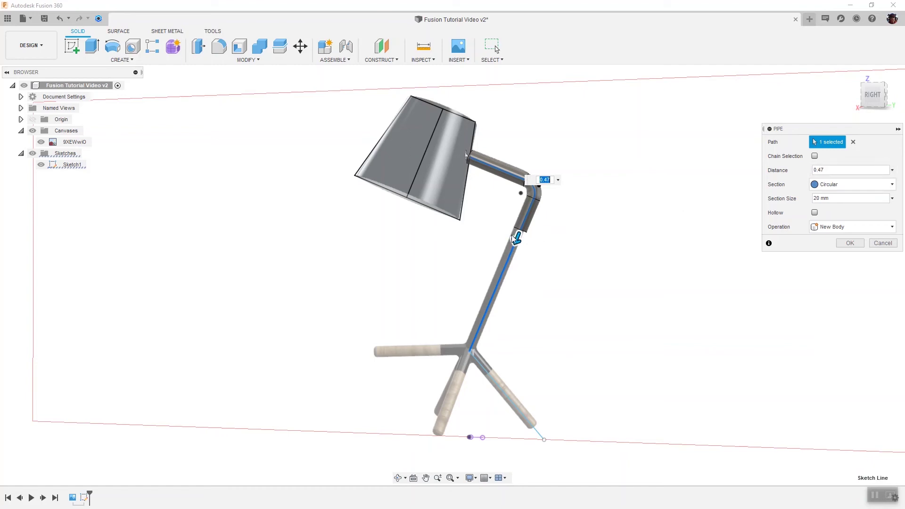
{"action": "left_click_drag", "start_coordinate": [516, 239], "coordinate": [385, 141]}
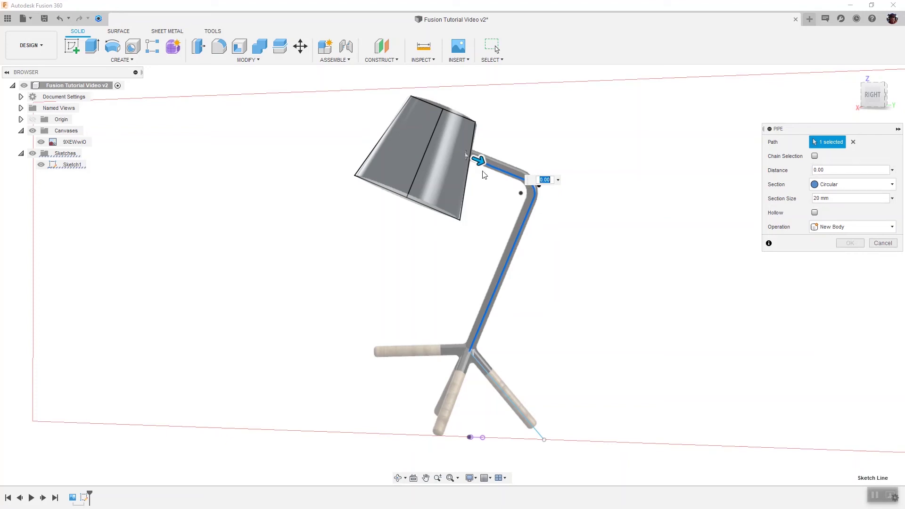
{"action": "left_click_drag", "start_coordinate": [481, 165], "coordinate": [465, 394]}
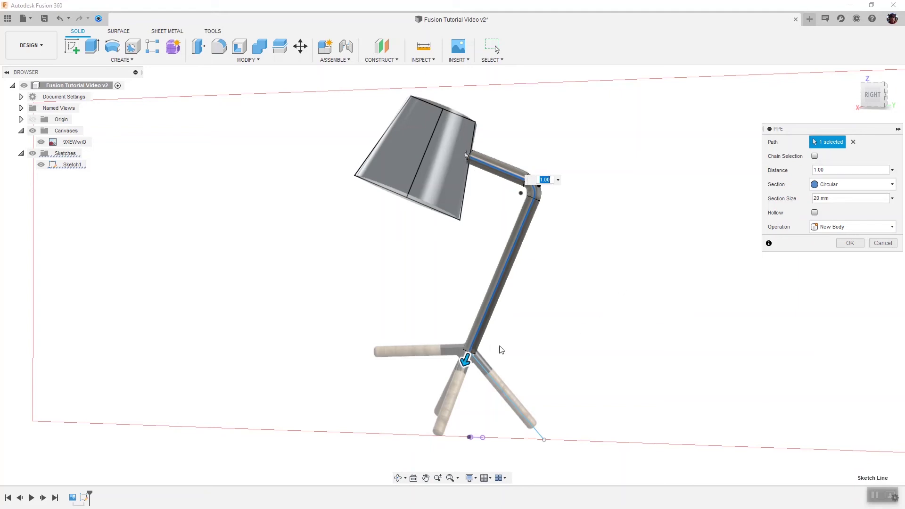
{"action": "left_click_drag", "start_coordinate": [466, 362], "coordinate": [477, 395]}
Create the circular pipe as a new body and expand the bodies folder to list it
{"action": "left_click", "coordinate": [850, 243]}
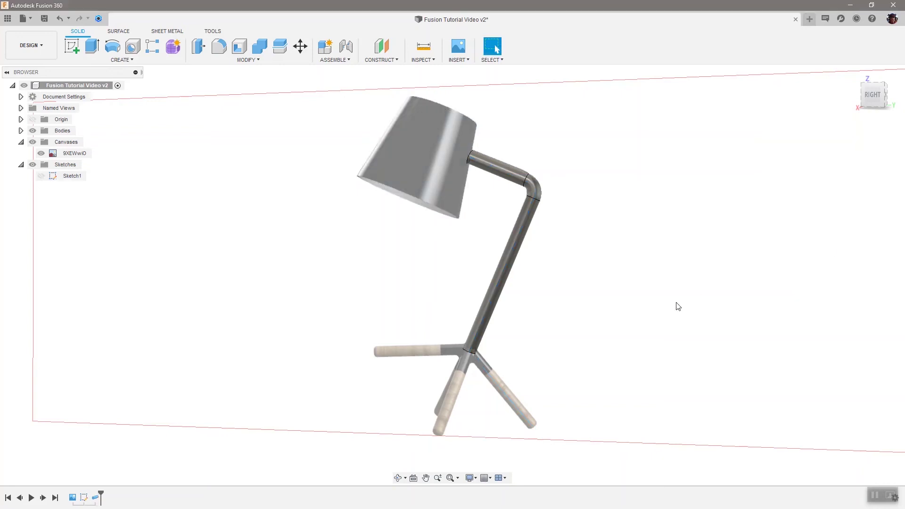
{"action": "left_click", "coordinate": [21, 130]}
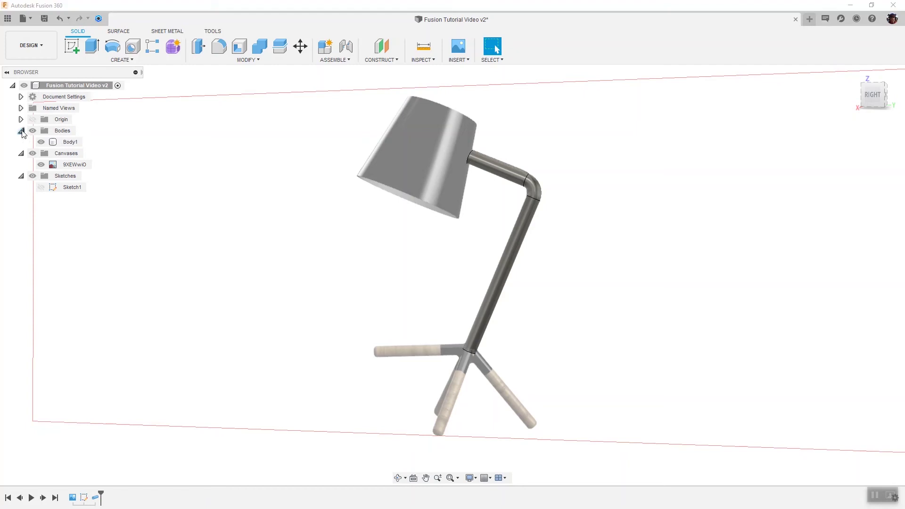
{"action": "left_click", "coordinate": [73, 143]}
{"action": "left_click", "coordinate": [143, 246]}
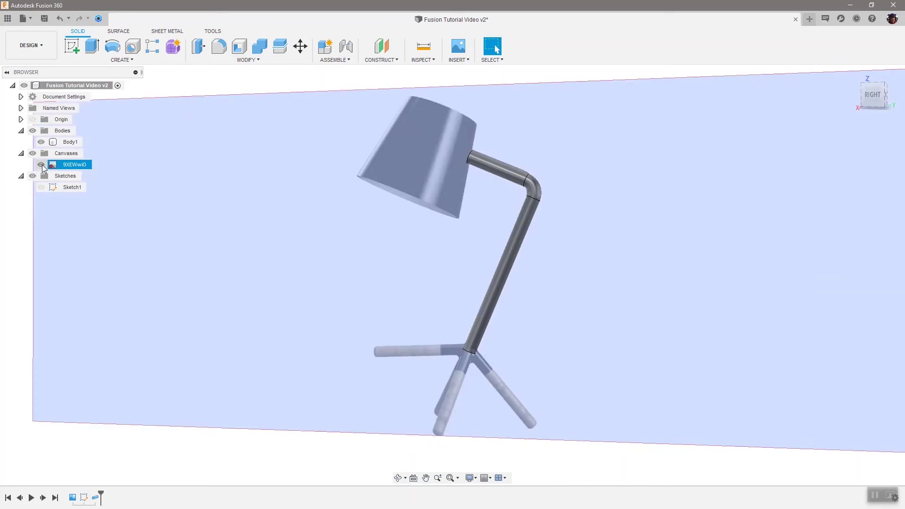
Hide the lamp canvas and inspect the pipe body on its own at an angle and from the right side
{"action": "left_click", "coordinate": [42, 165]}
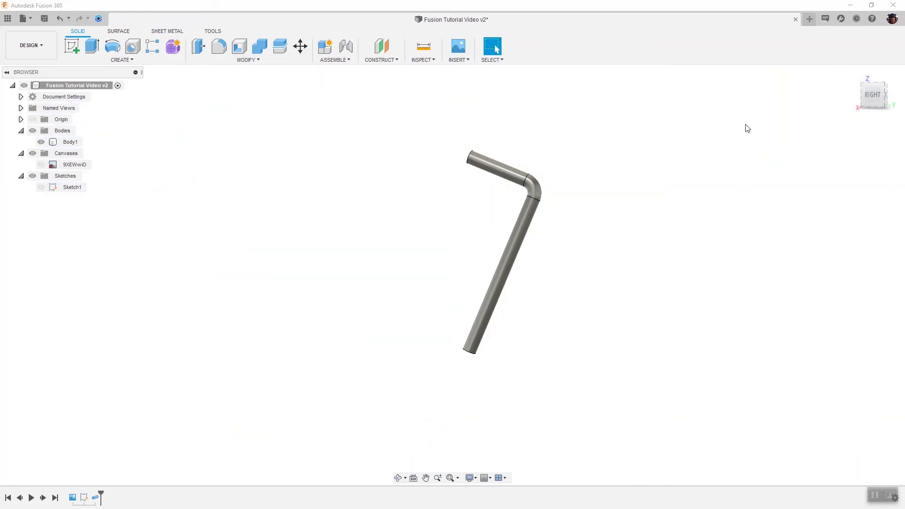
{"action": "left_click_drag", "start_coordinate": [859, 114], "coordinate": [819, 167]}
{"action": "mouse_move", "coordinate": [879, 98]}
{"action": "left_mouse_down"}
{"action": "mouse_move", "coordinate": [882, 84]}
{"action": "mouse_move", "coordinate": [865, 96]}
{"action": "mouse_move", "coordinate": [854, 91]}
{"action": "mouse_move", "coordinate": [878, 89]}
{"action": "mouse_move", "coordinate": [875, 70]}
{"action": "left_mouse_up"}
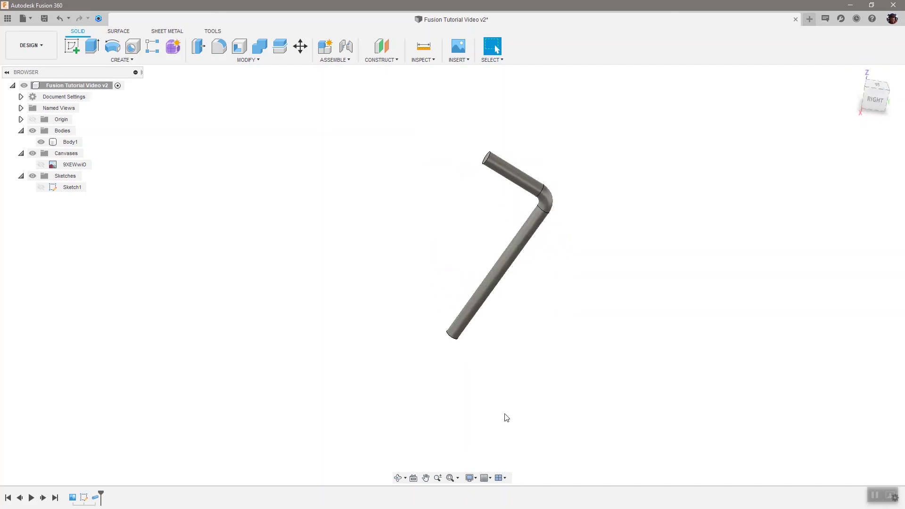
{"action": "left_click", "coordinate": [451, 478]}
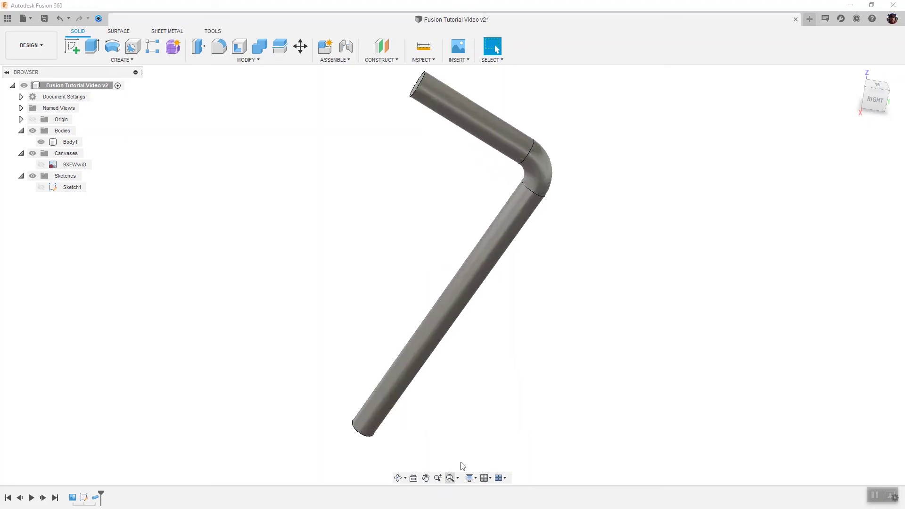
{"action": "left_click", "coordinate": [875, 100]}
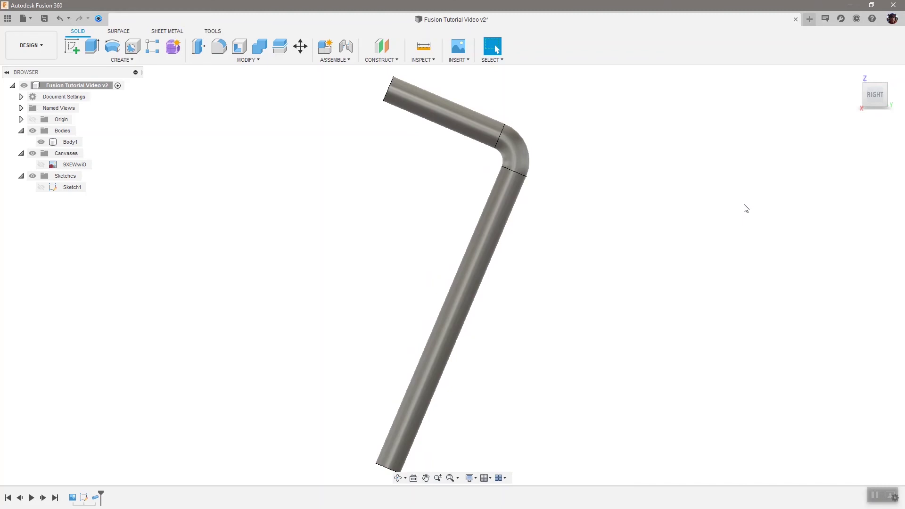
Show the lamp canvas again and bring the whole lamp into view with the pipe body
{"action": "left_click", "coordinate": [41, 165]}
{"action": "left_click", "coordinate": [41, 164]}
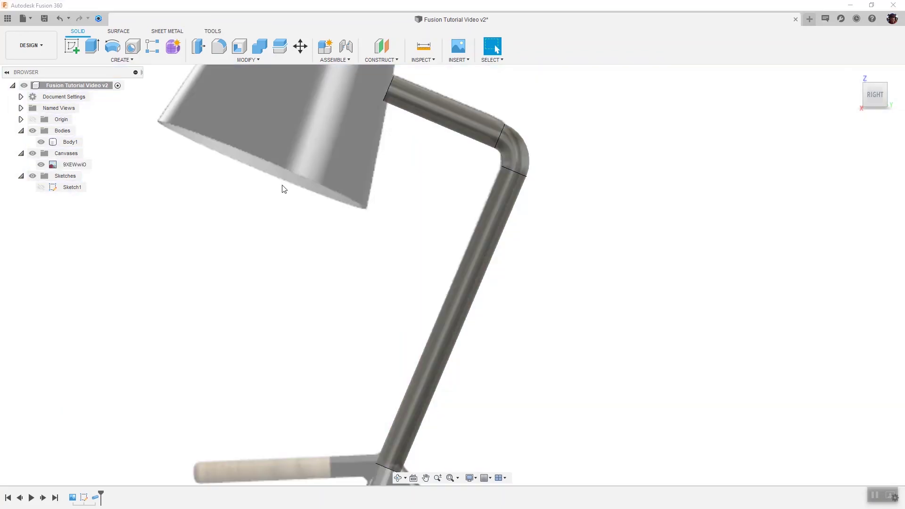
{"action": "scroll", "coordinate": [282, 186], "scroll_direction": "down", "scroll_amount": 10}
{"action": "scroll", "coordinate": [121, 188], "scroll_direction": "up", "scroll_amount": 2}
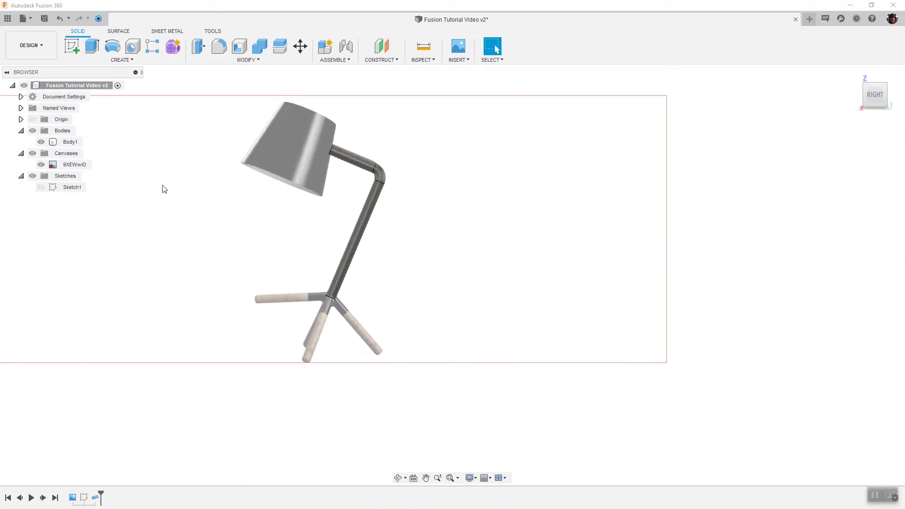
Fit the whole lamp canvas in view and show the lamp sketch over it again
{"action": "left_click", "coordinate": [448, 478]}
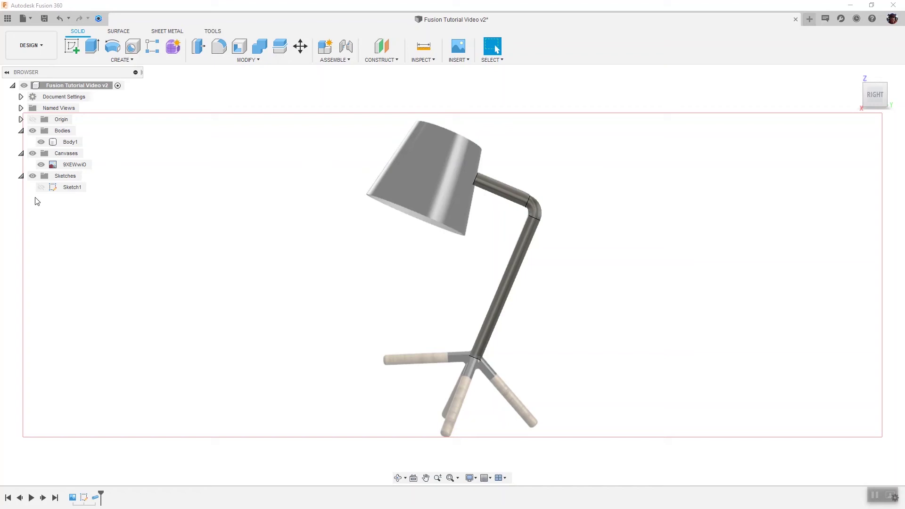
{"action": "left_click", "coordinate": [41, 186]}
{"action": "left_click", "coordinate": [39, 185]}
{"action": "left_click", "coordinate": [40, 187]}
{"action": "left_click", "coordinate": [40, 187]}
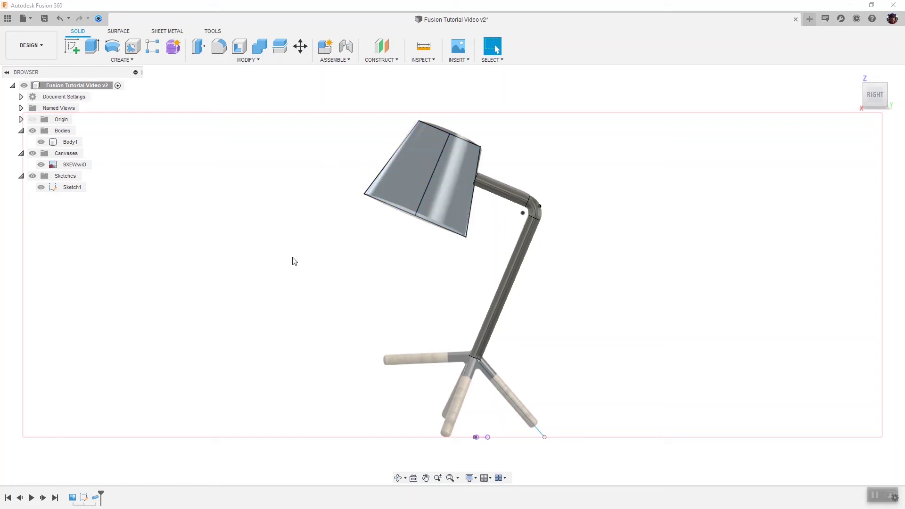
Set up a Revolve of the lampshade half profile nearest the stem, using the shade's slanted centre line as axis
{"action": "left_click", "coordinate": [116, 60]}
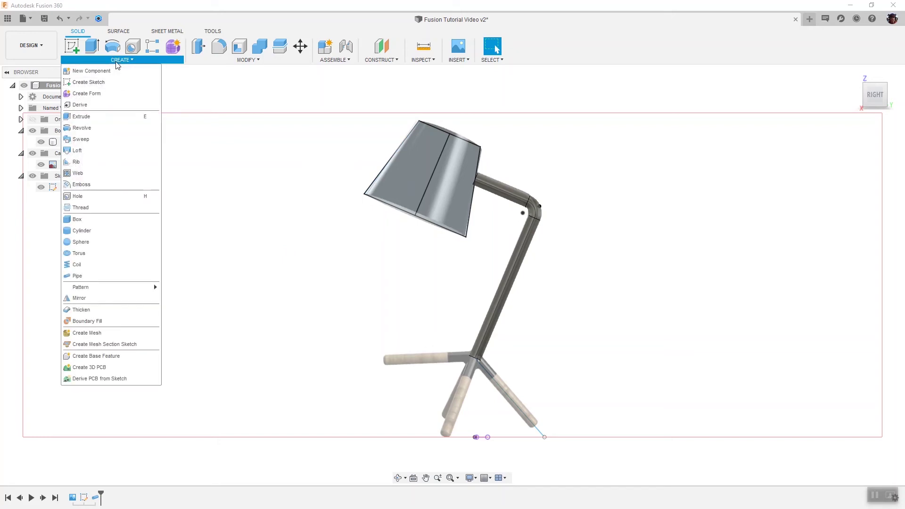
{"action": "left_click", "coordinate": [84, 129]}
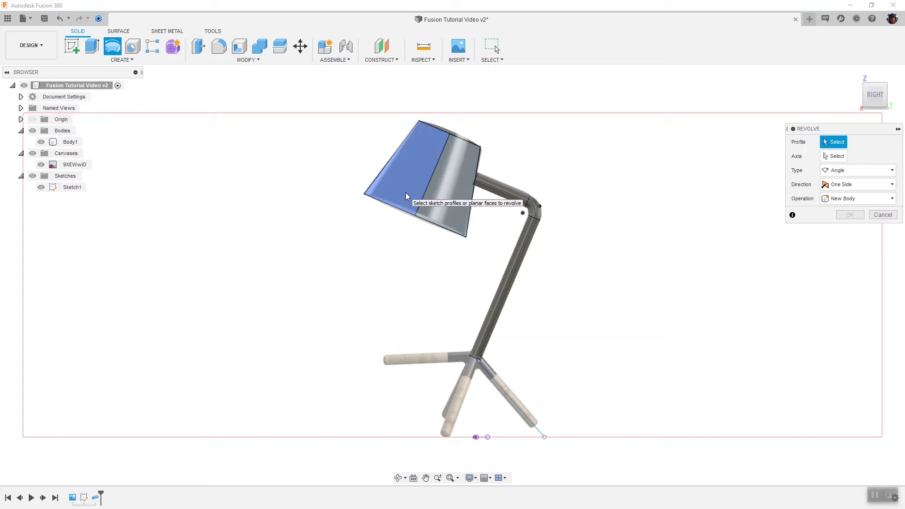
{"action": "left_click", "coordinate": [454, 196]}
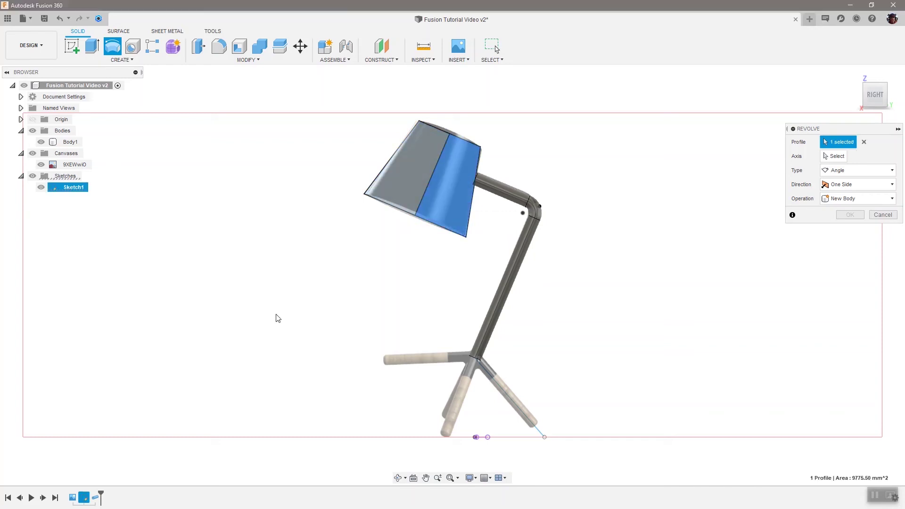
{"action": "left_click", "coordinate": [838, 157]}
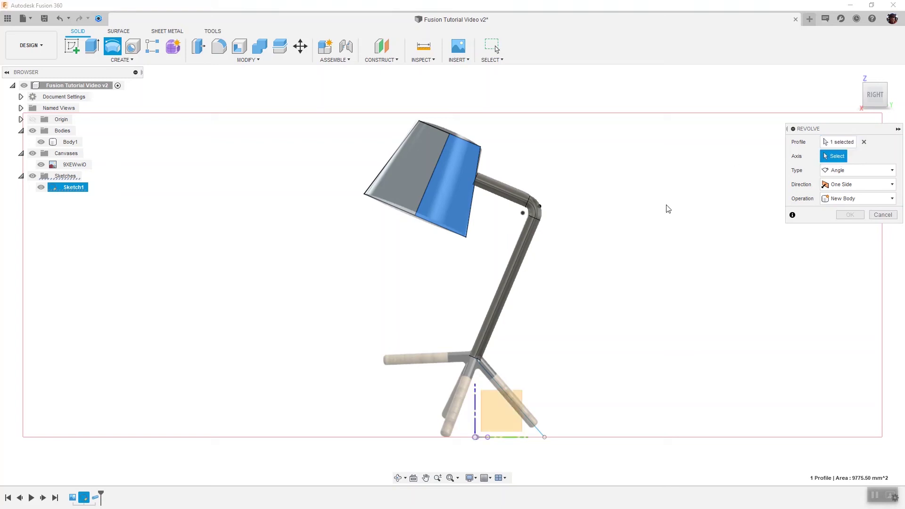
{"action": "left_click", "coordinate": [437, 161]}
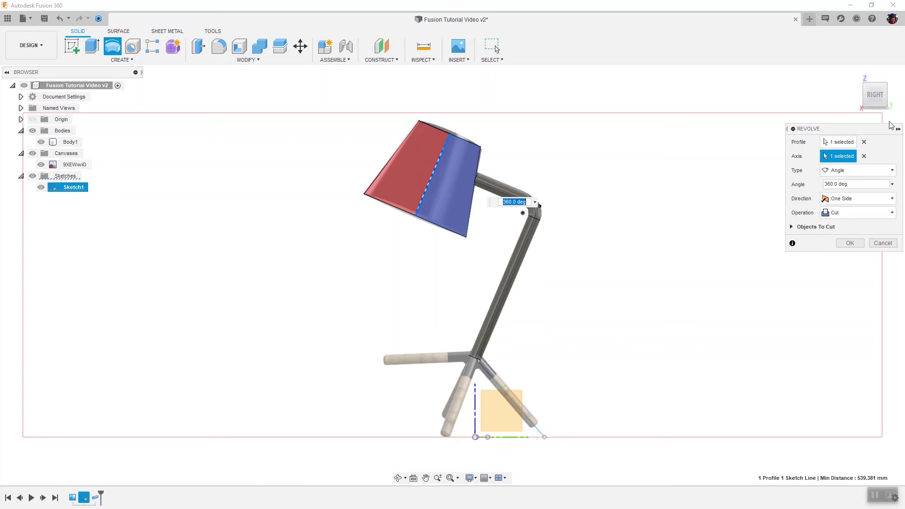
Turn the model to an angle and set the lampshade revolve's extent type to Full
{"action": "left_click", "coordinate": [879, 98]}
{"action": "left_click_drag", "start_coordinate": [881, 99], "coordinate": [881, 105]}
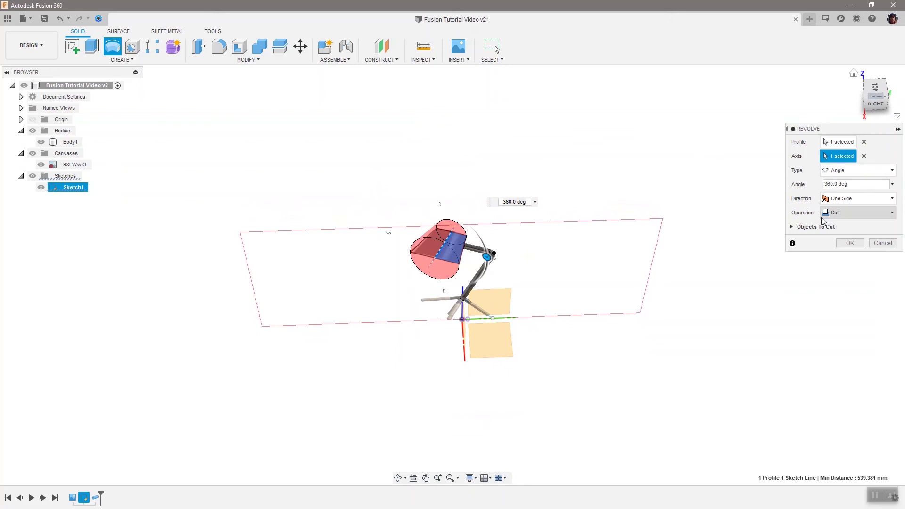
{"action": "left_click", "coordinate": [855, 169]}
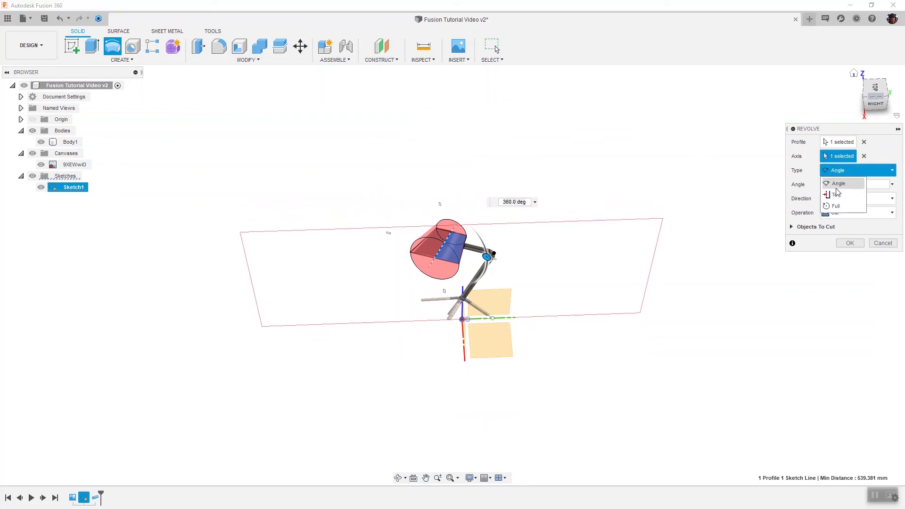
{"action": "left_click", "coordinate": [839, 205]}
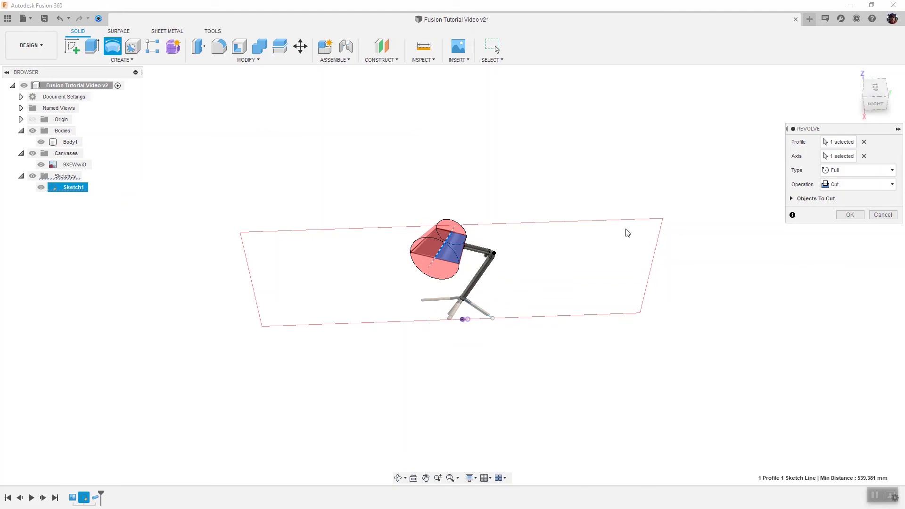
Examine where the revolved lampshade preview meets the end of the pipe, at an angle and close up from the right side
{"action": "scroll", "coordinate": [457, 253], "scroll_direction": "up", "scroll_amount": 2}
{"action": "scroll", "coordinate": [457, 253], "scroll_direction": "up", "scroll_amount": 2}
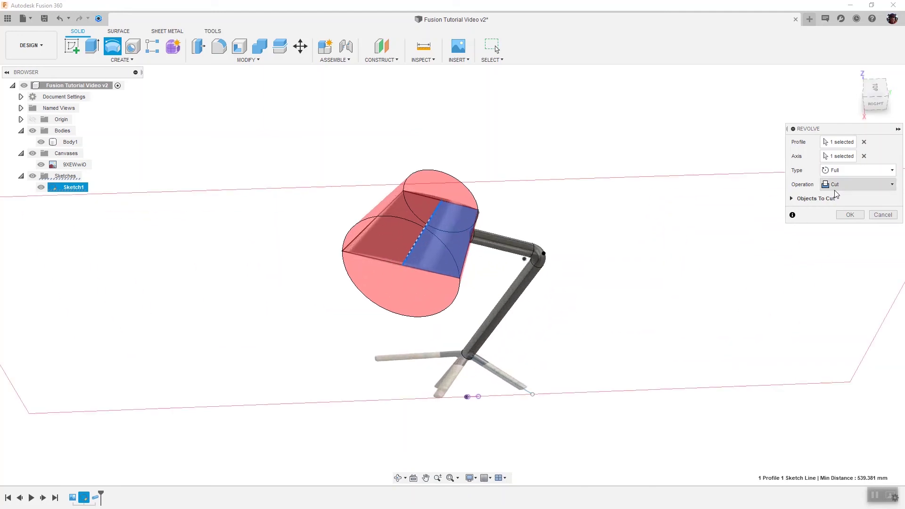
{"action": "left_click_drag", "start_coordinate": [871, 117], "coordinate": [866, 108]}
{"action": "scroll", "coordinate": [467, 179], "scroll_direction": "up", "scroll_amount": 5}
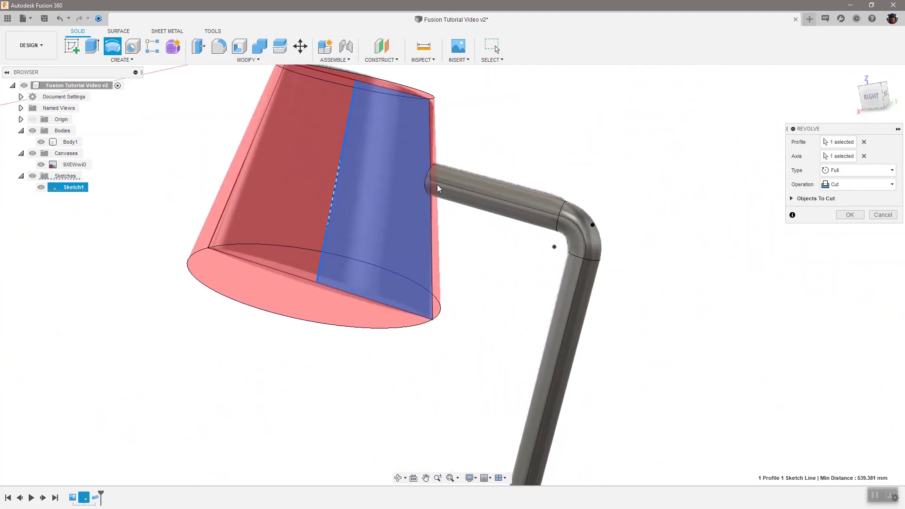
{"action": "left_click", "coordinate": [872, 97]}
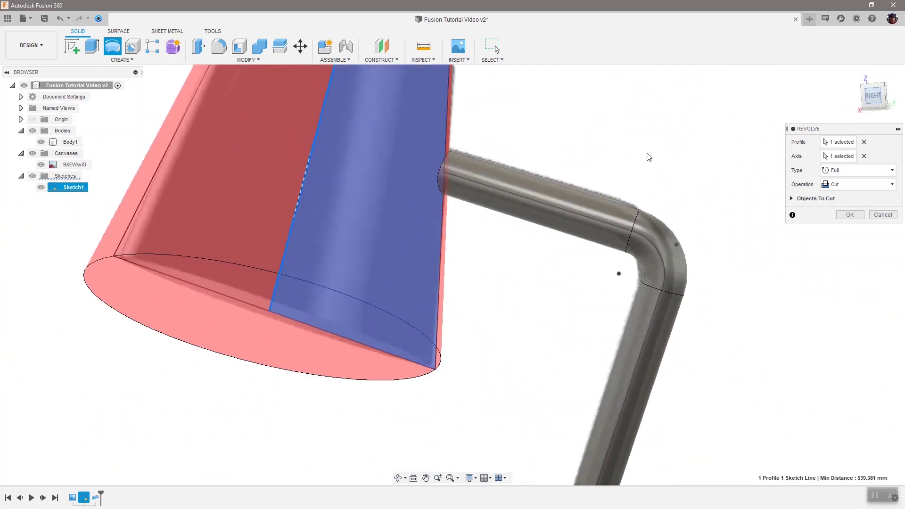
{"action": "scroll", "coordinate": [482, 180], "scroll_direction": "up", "scroll_amount": 2}
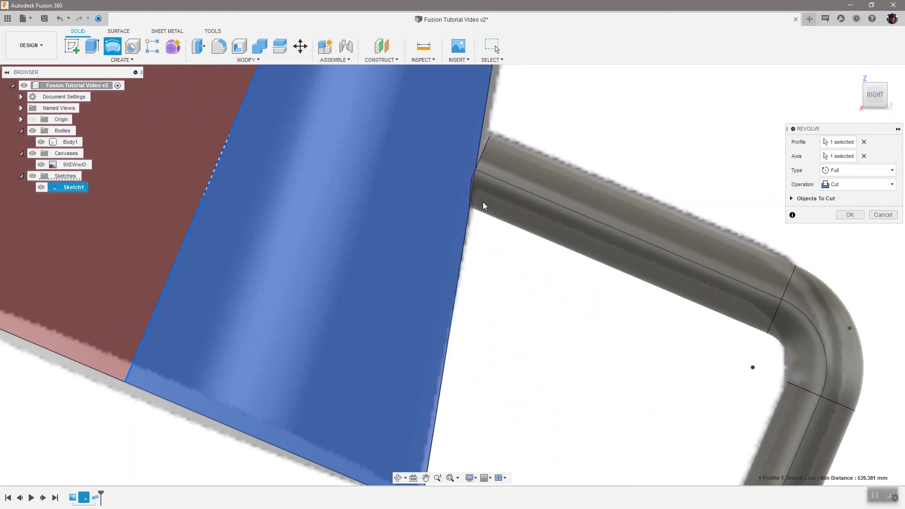
{"action": "scroll", "coordinate": [445, 184], "scroll_direction": "down", "scroll_amount": 2}
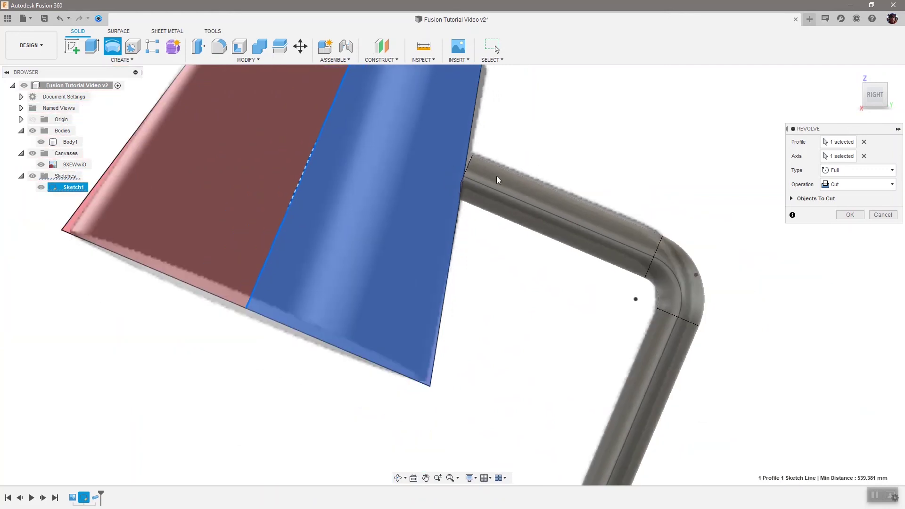
{"action": "scroll", "coordinate": [457, 193], "scroll_direction": "down", "scroll_amount": 2}
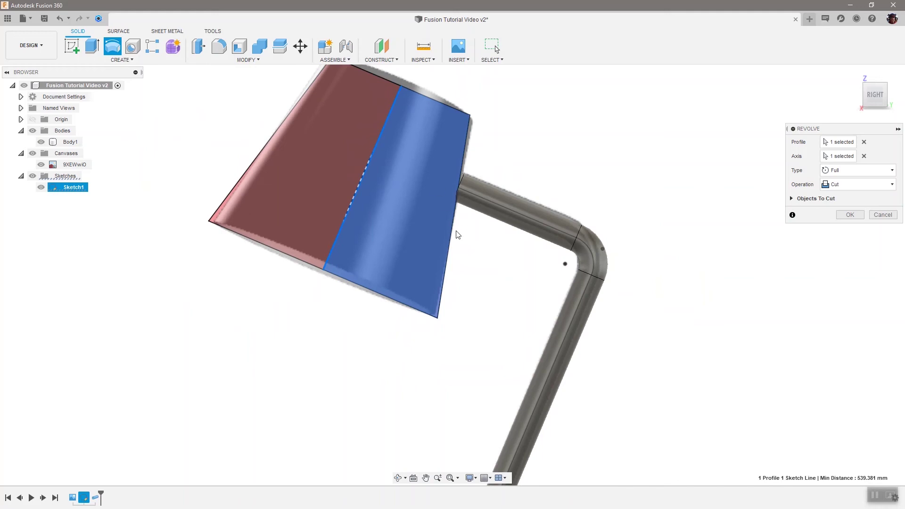
Set the revolve operation to New Body and create the lampshade
{"action": "left_click", "coordinate": [843, 189]}
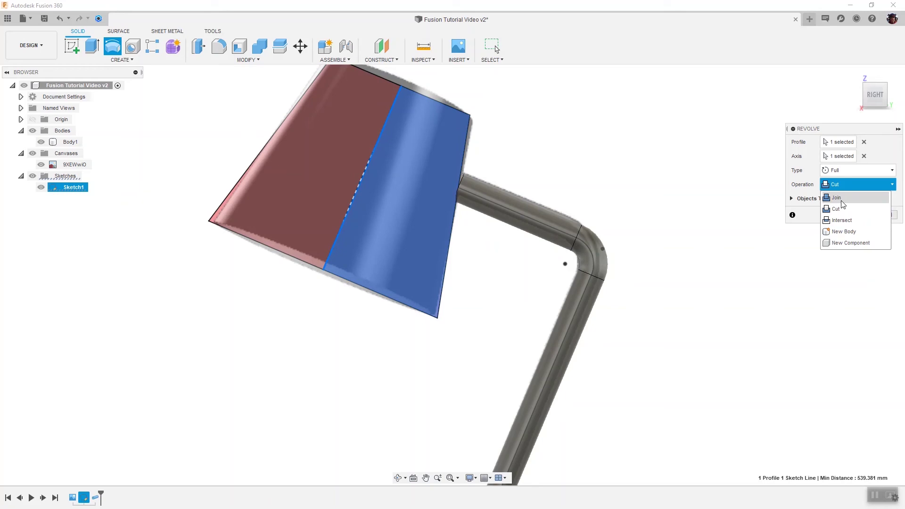
{"action": "left_click", "coordinate": [844, 232]}
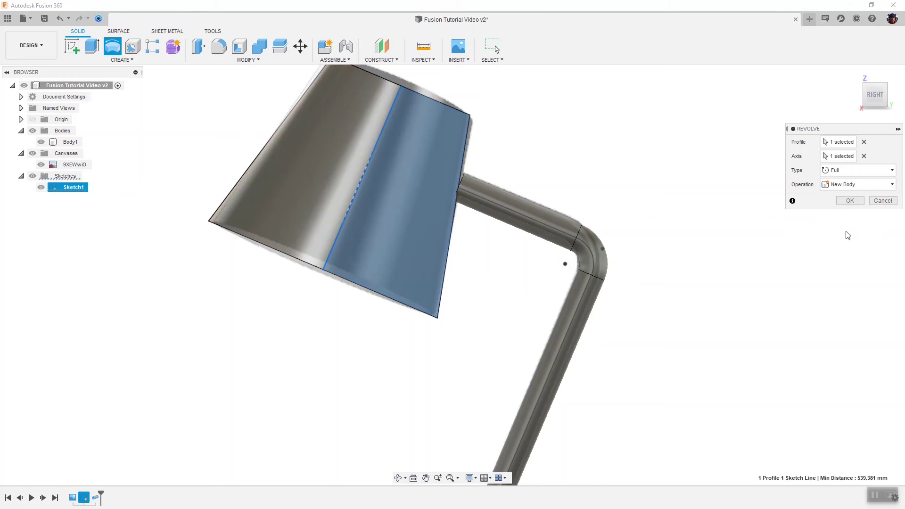
{"action": "left_click", "coordinate": [849, 200]}
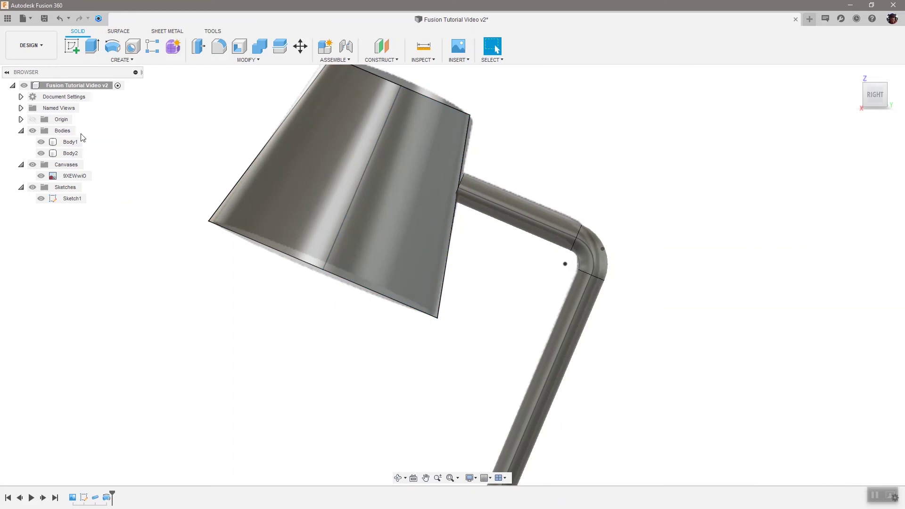
Select the pipe body and the lampshade body in turn to check that they are separate, and clear the selection
{"action": "left_click", "coordinate": [69, 142]}
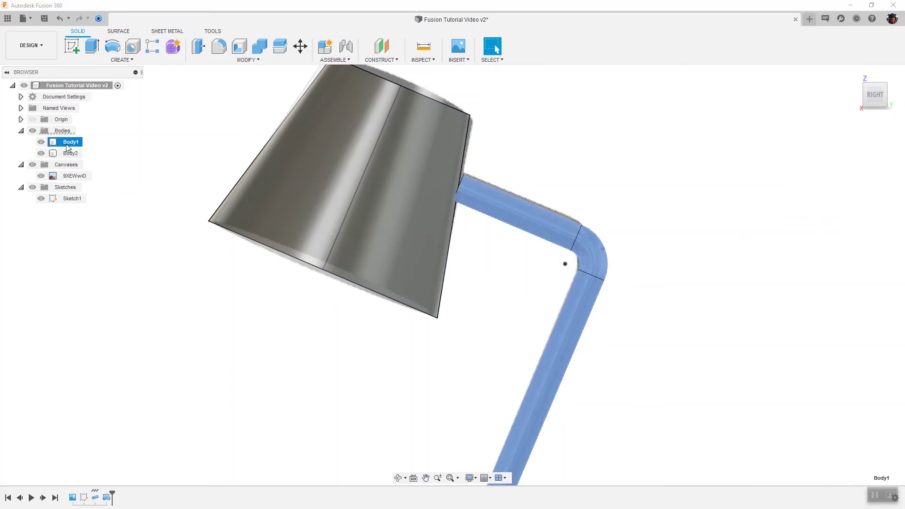
{"action": "left_click", "coordinate": [69, 153]}
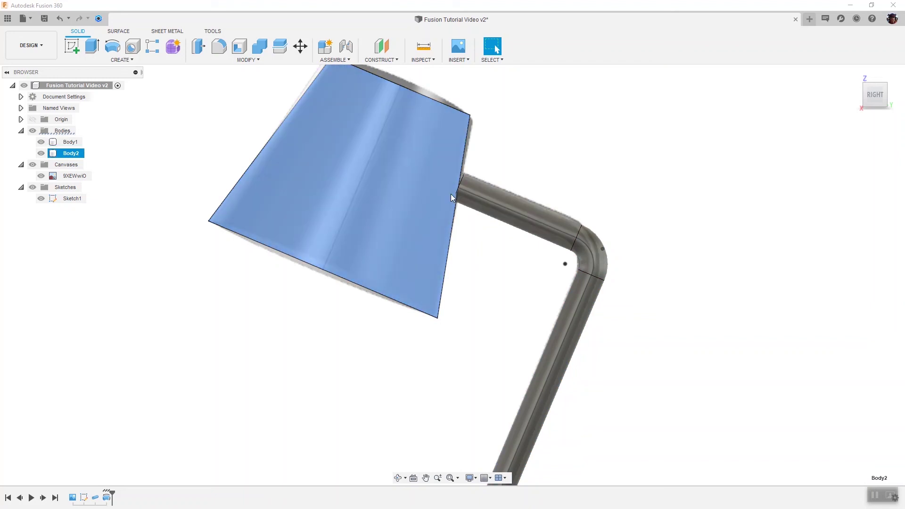
{"action": "left_click", "coordinate": [65, 141]}
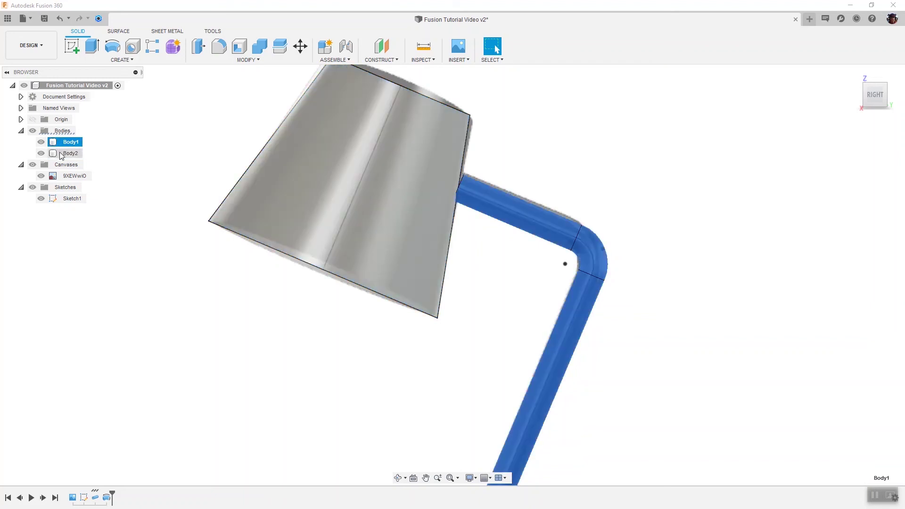
{"action": "left_click", "coordinate": [61, 153]}
{"action": "left_click", "coordinate": [164, 162]}
Bring the whole lamp into view and hide the reference canvas
{"action": "scroll", "coordinate": [311, 236], "scroll_direction": "down", "scroll_amount": 4}
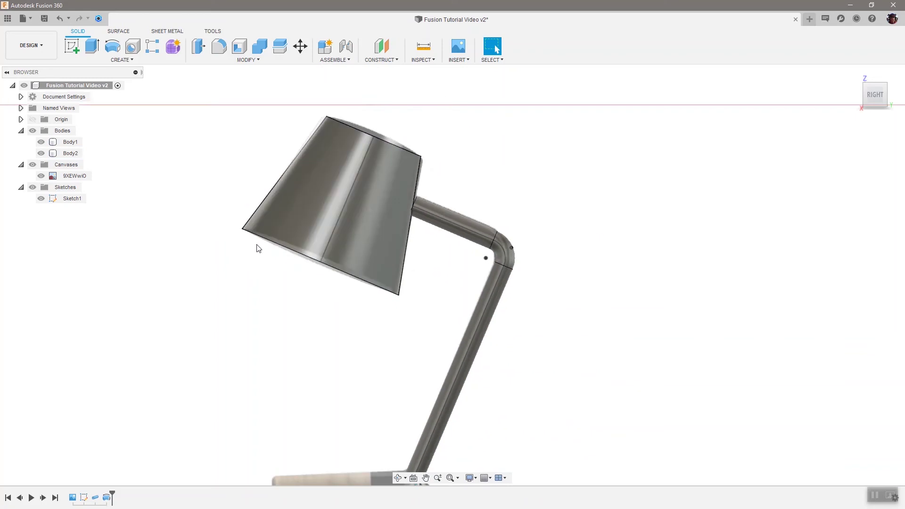
{"action": "scroll", "coordinate": [259, 249], "scroll_direction": "down", "scroll_amount": 3}
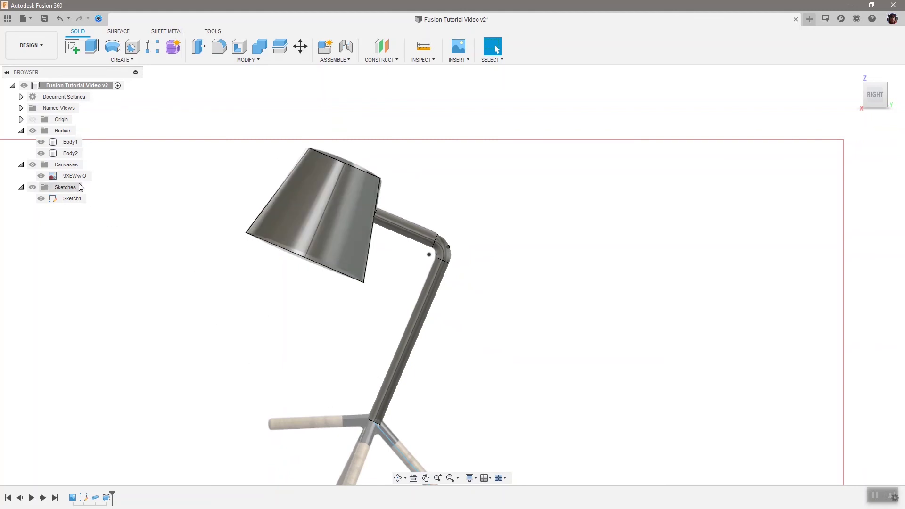
{"action": "scroll", "coordinate": [386, 264], "scroll_direction": "down", "scroll_amount": 1}
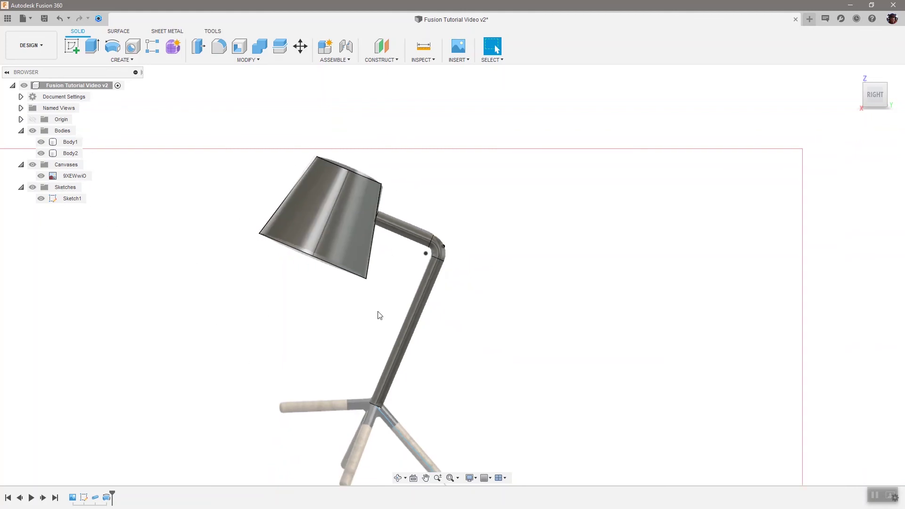
{"action": "left_click", "coordinate": [456, 479]}
{"action": "left_click", "coordinate": [460, 468]}
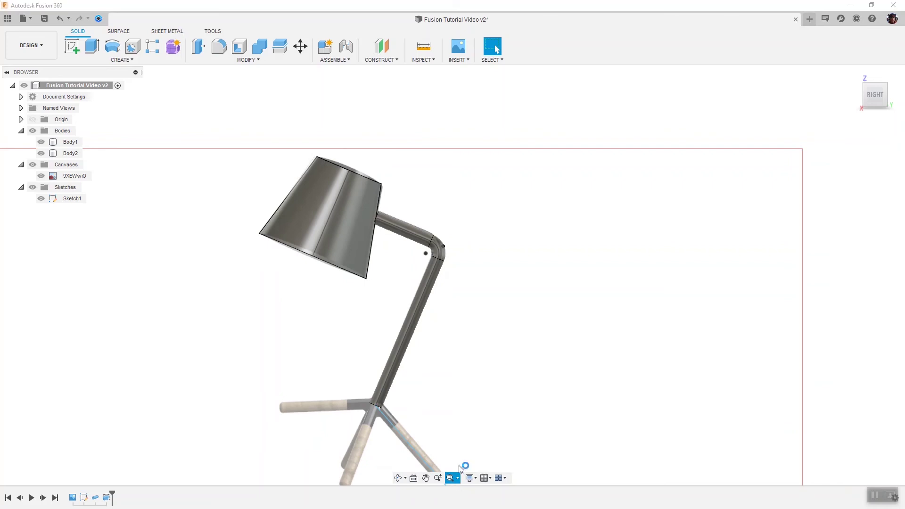
{"action": "left_click_drag", "start_coordinate": [461, 467], "coordinate": [420, 281]}
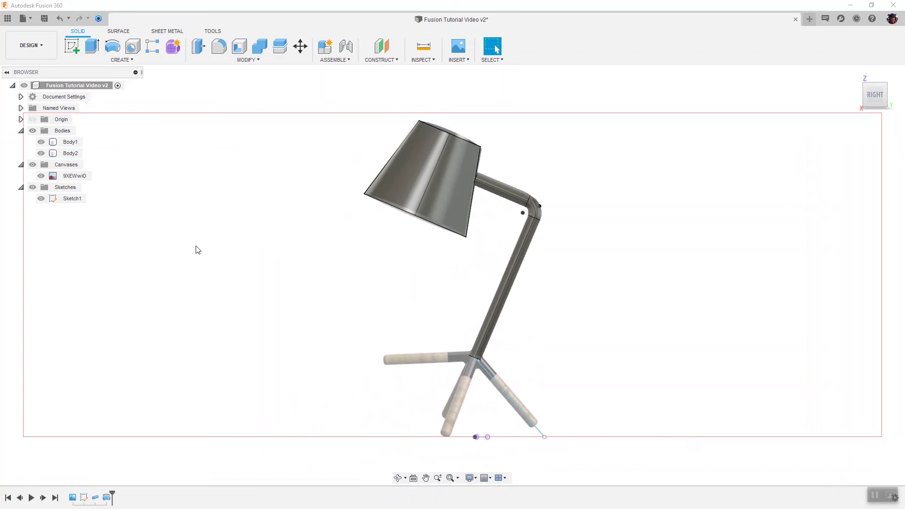
{"action": "left_click", "coordinate": [48, 179]}
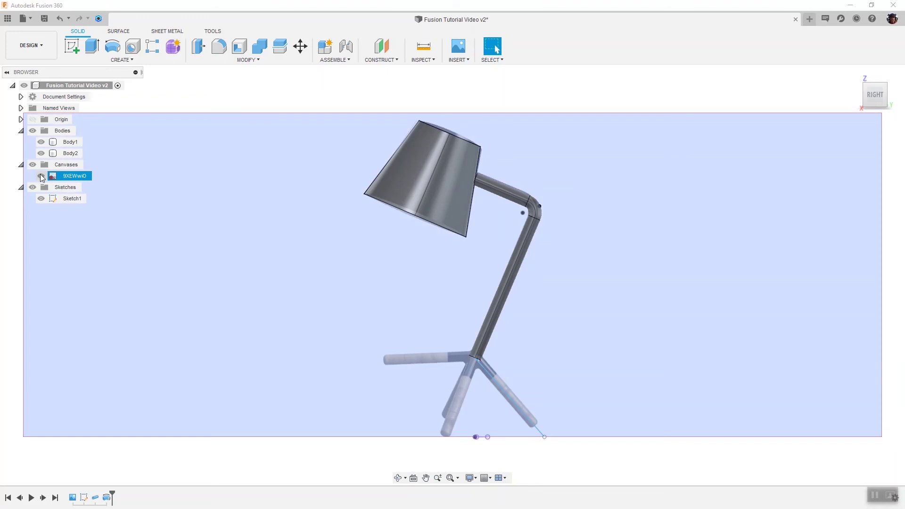
{"action": "left_click", "coordinate": [41, 176]}
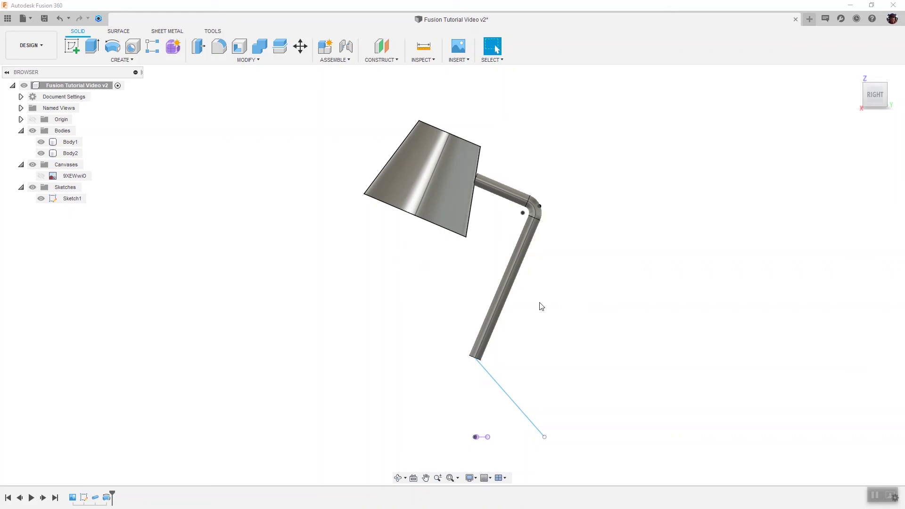
Inspect the closed underside face of the lampshade from below and return to the right side view
{"action": "left_click", "coordinate": [877, 96]}
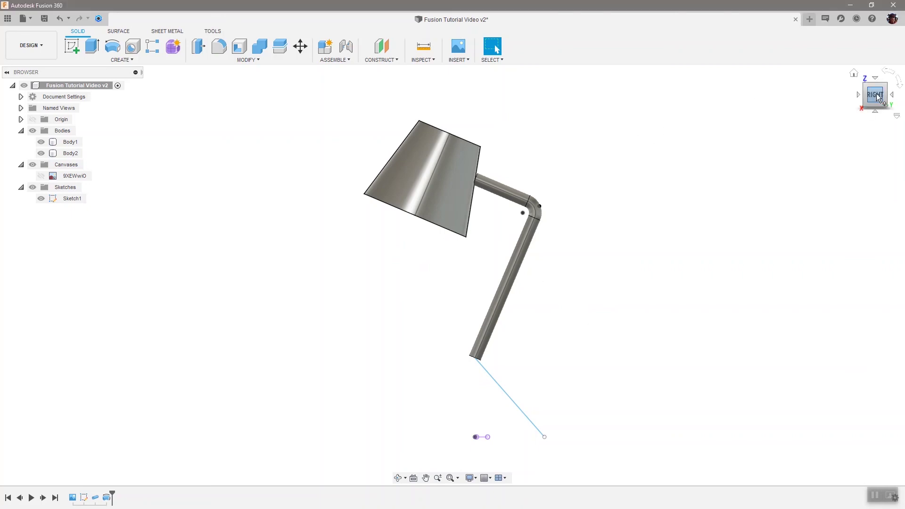
{"action": "left_click_drag", "start_coordinate": [878, 96], "coordinate": [786, 135]}
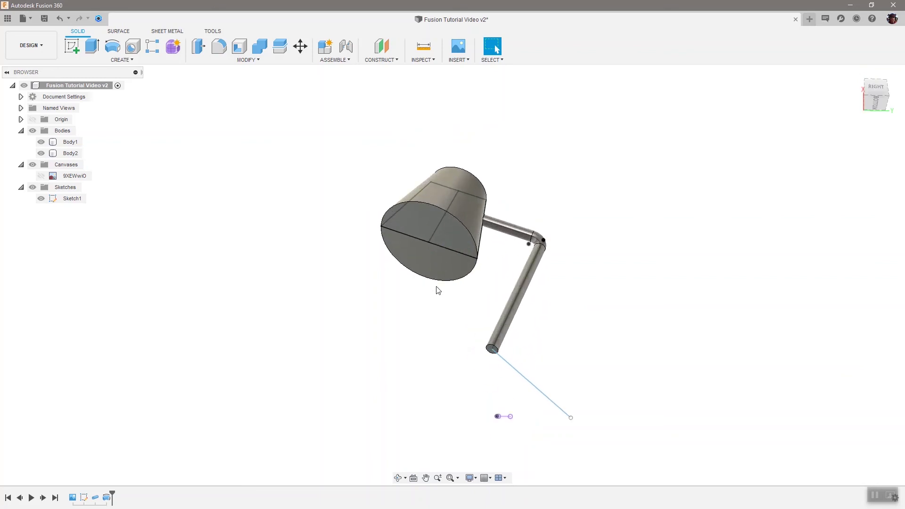
{"action": "left_click", "coordinate": [450, 230]}
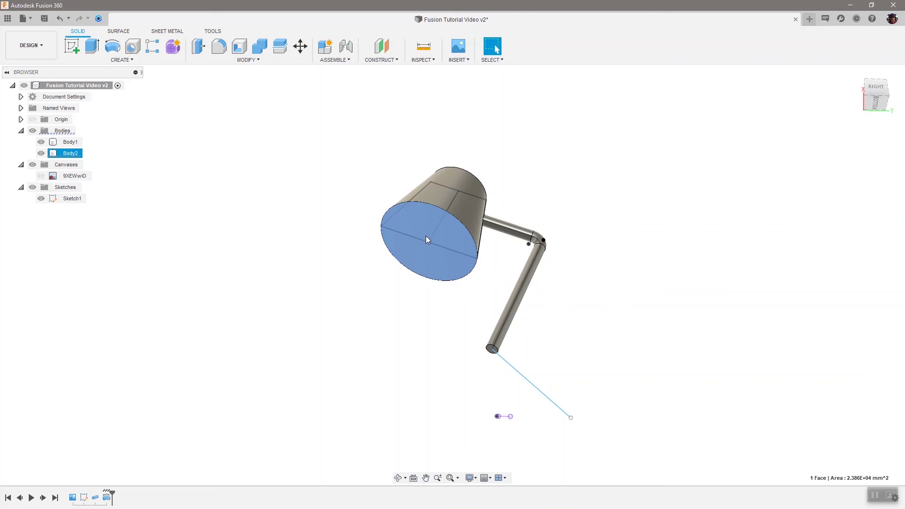
{"action": "left_click", "coordinate": [286, 250]}
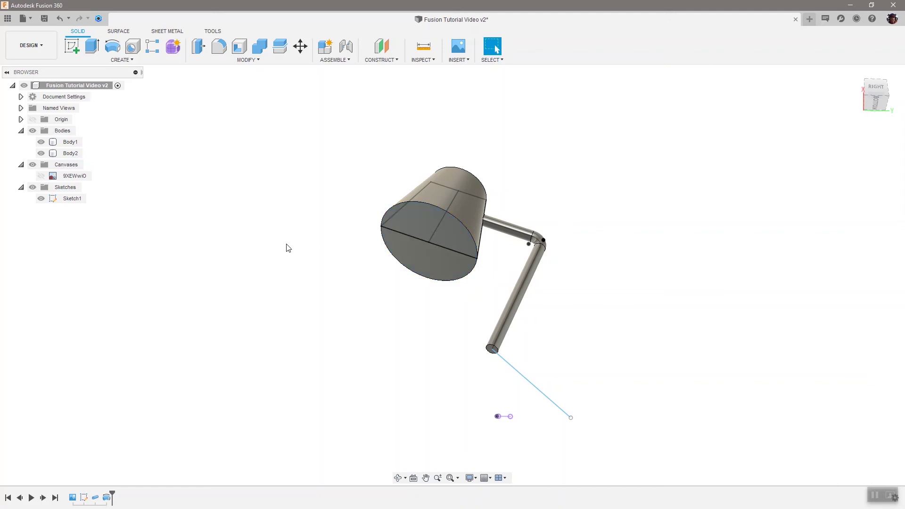
{"action": "left_click", "coordinate": [870, 89]}
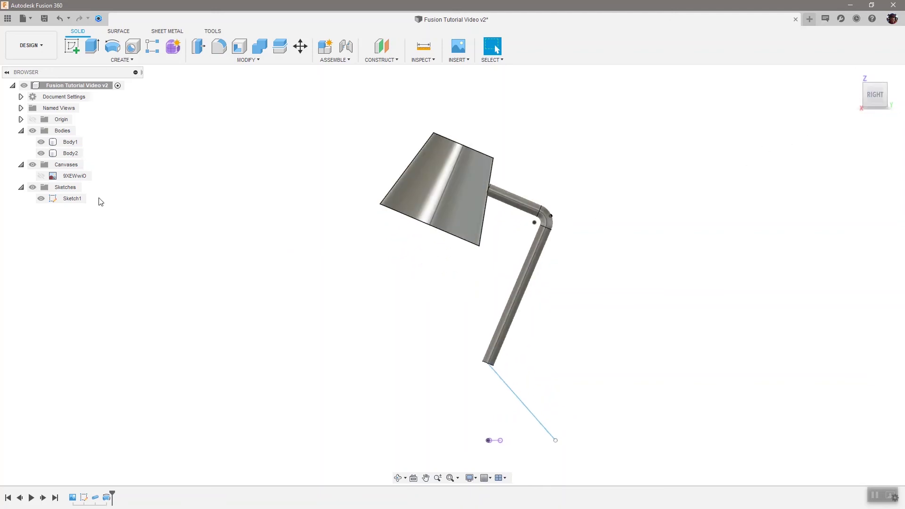
Hide all bodies to view the underlying sketch, show them again, and hide Sketch1
{"action": "left_click", "coordinate": [34, 130]}
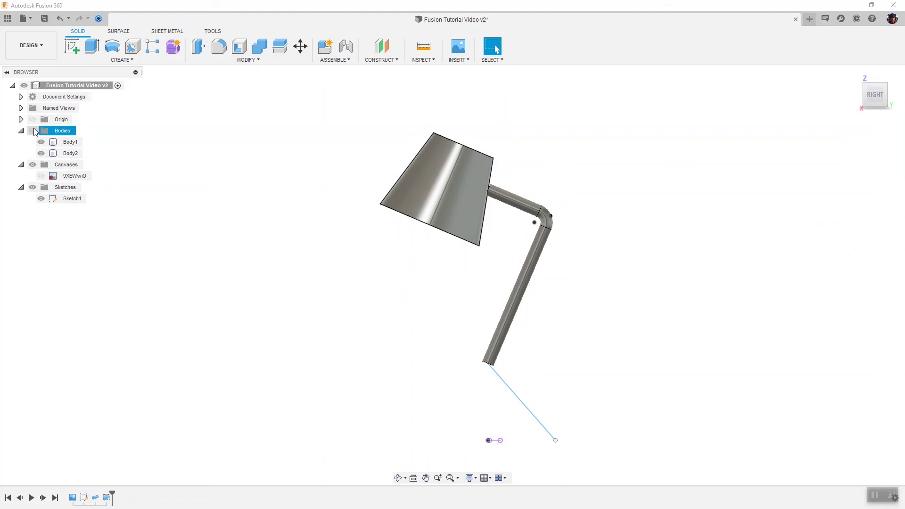
{"action": "left_click", "coordinate": [33, 131]}
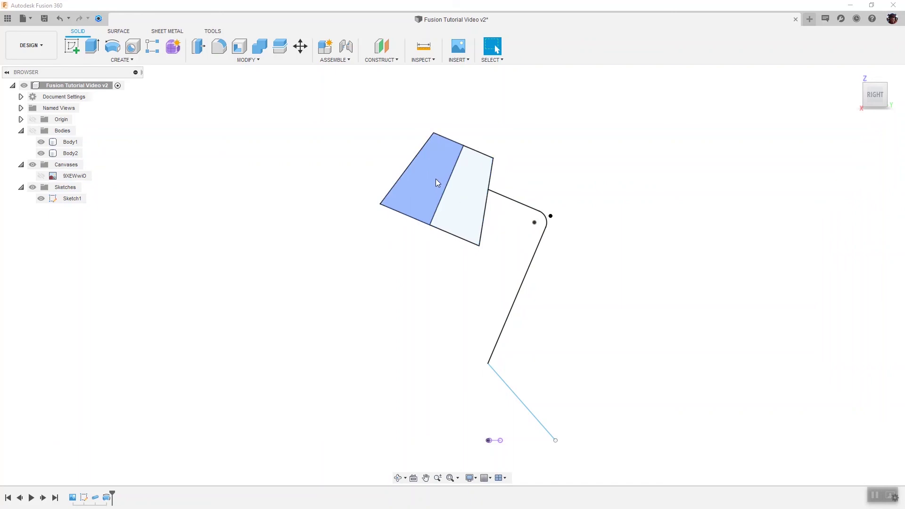
{"action": "left_click", "coordinate": [33, 131]}
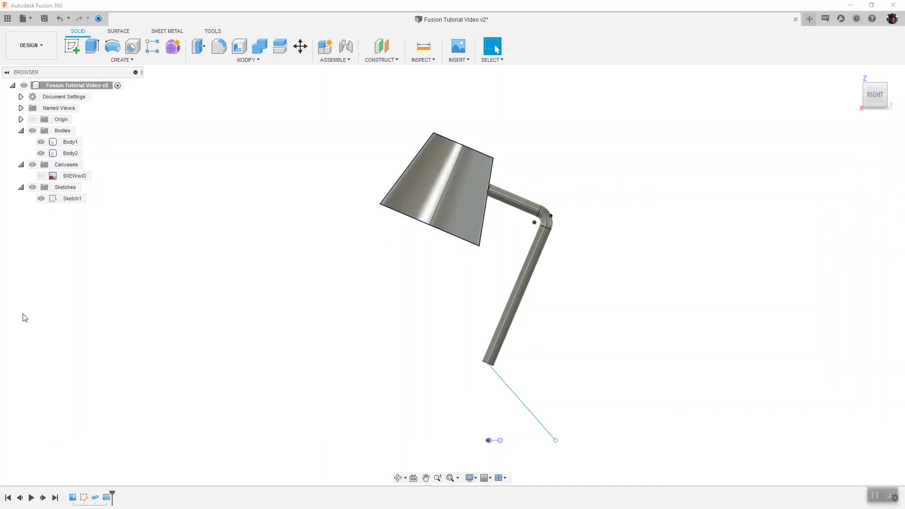
{"action": "left_click", "coordinate": [42, 202]}
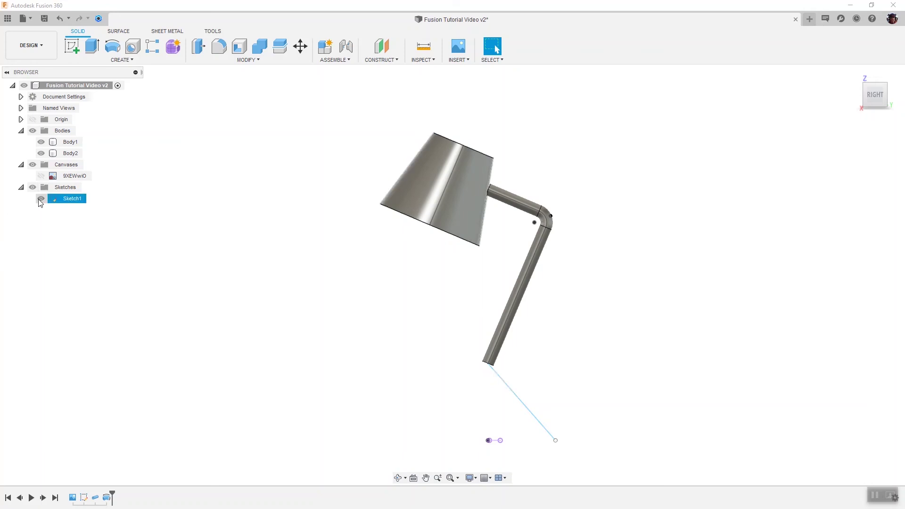
{"action": "left_click", "coordinate": [41, 199]}
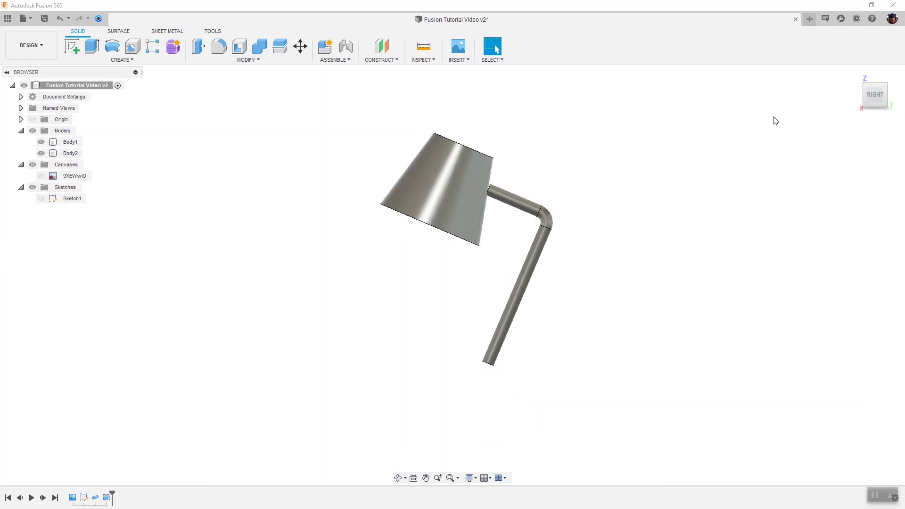
Shell the lampshade through its wide underside face with direction Inside and an inside thickness of 4 mm
{"action": "left_click_drag", "start_coordinate": [873, 95], "coordinate": [808, 129]}
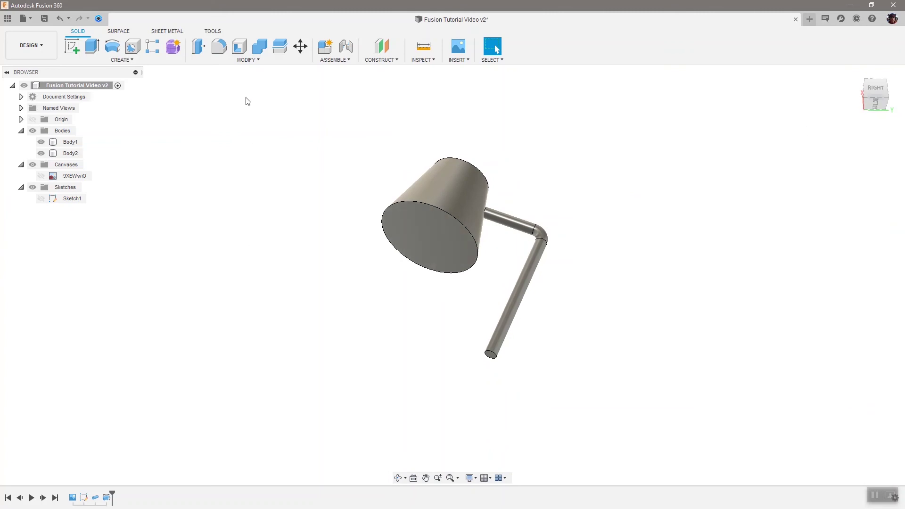
{"action": "left_click", "coordinate": [239, 61]}
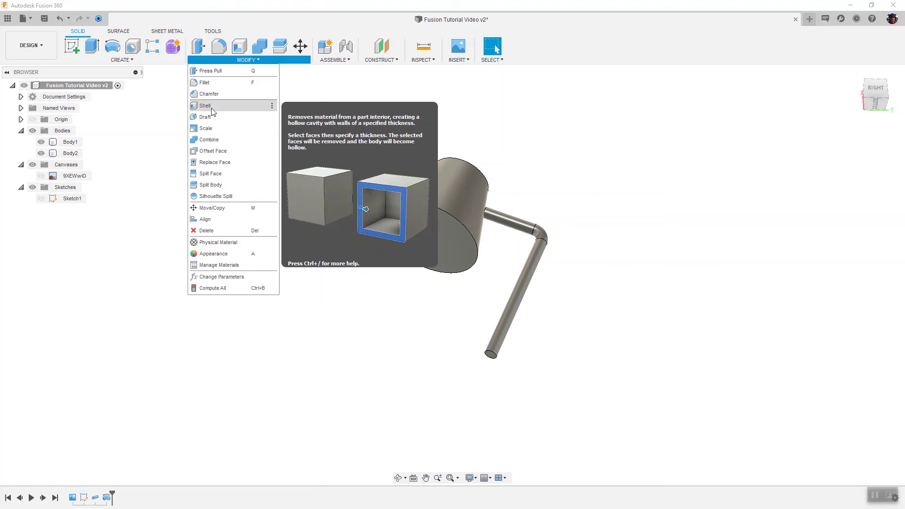
{"action": "left_click", "coordinate": [207, 106]}
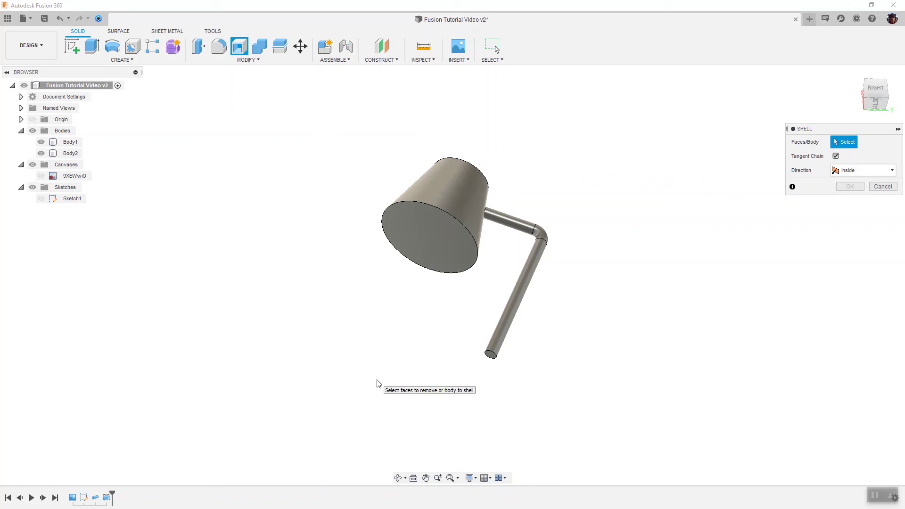
{"action": "left_click", "coordinate": [431, 250]}
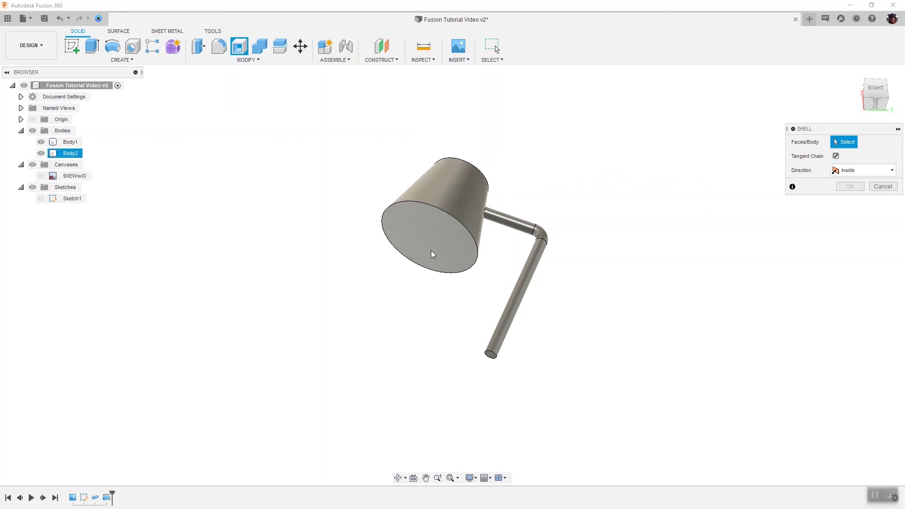
{"action": "left_click", "coordinate": [433, 254]}
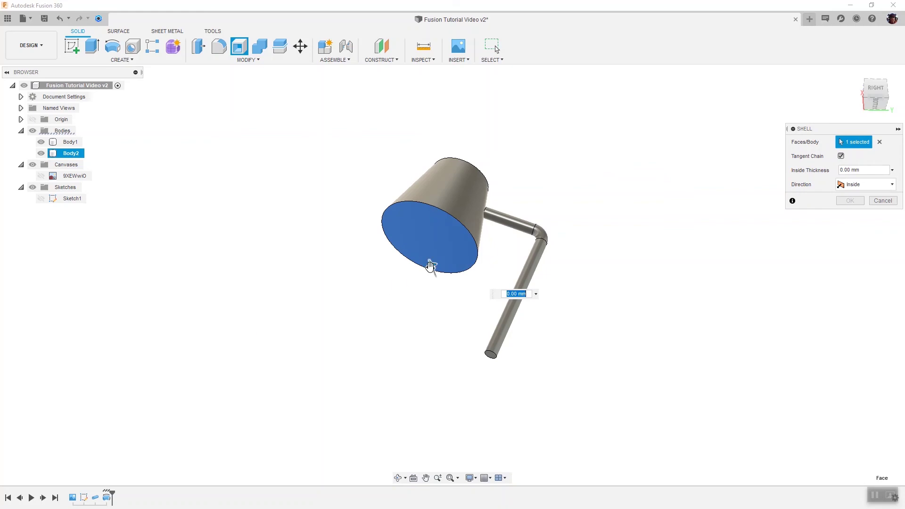
{"action": "left_click_drag", "start_coordinate": [431, 263], "coordinate": [428, 265]}
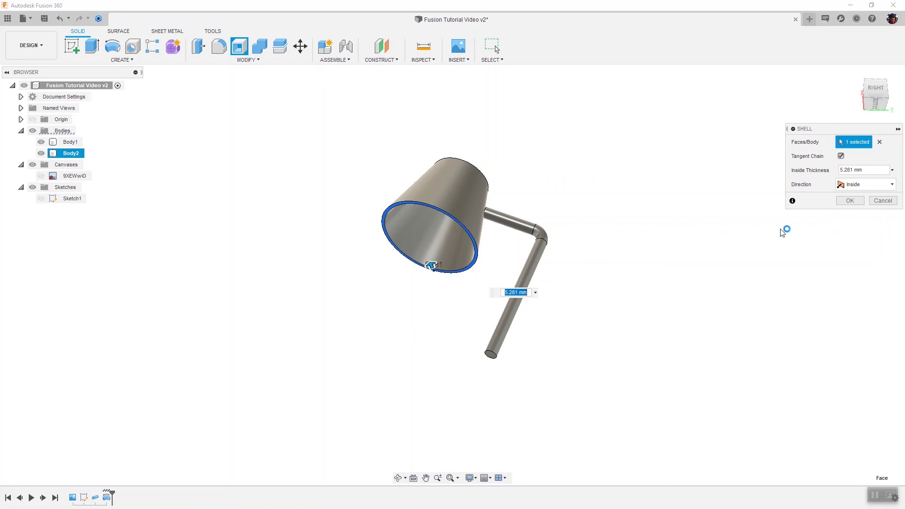
{"action": "left_click", "coordinate": [862, 170]}
{"action": "type", "text": "4"}
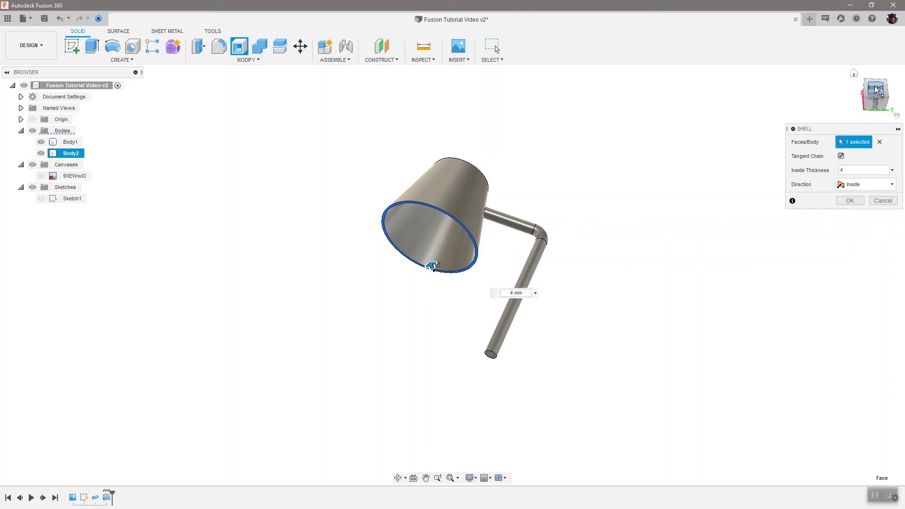
{"action": "mouse_move", "coordinate": [875, 92]}
{"action": "left_mouse_down"}
{"action": "mouse_move", "coordinate": [878, 68]}
{"action": "mouse_move", "coordinate": [876, 80]}
{"action": "left_mouse_up"}
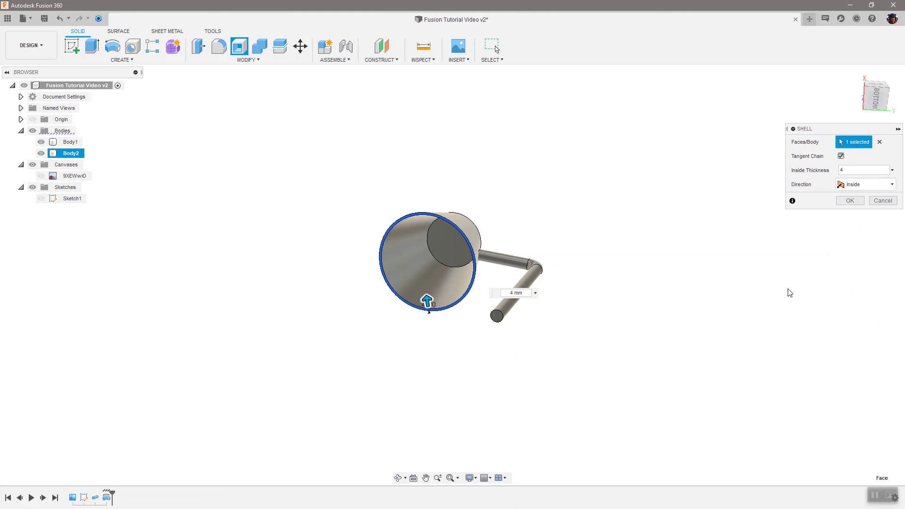
{"action": "left_click", "coordinate": [850, 201]}
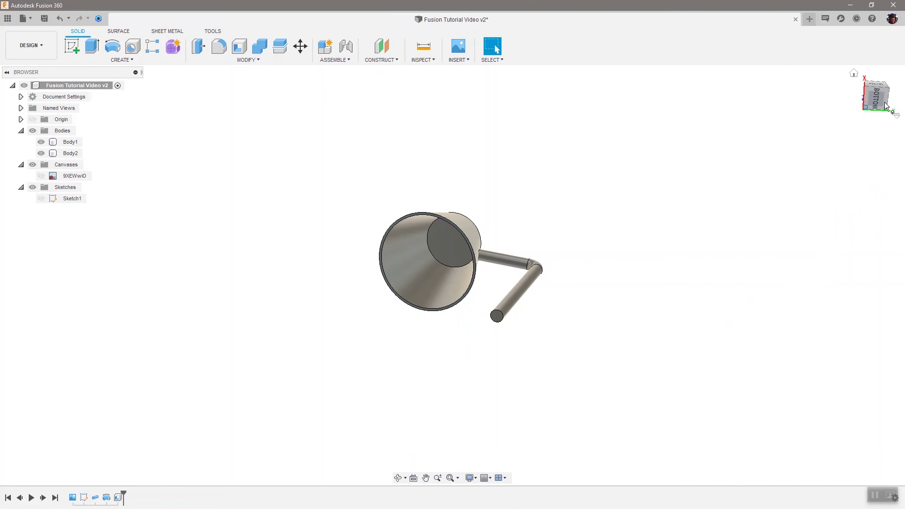
Inspect the shelled lampshade up close from the side and from below its open rim
{"action": "left_click_drag", "start_coordinate": [885, 107], "coordinate": [875, 135]}
{"action": "scroll", "coordinate": [512, 174], "scroll_direction": "up", "scroll_amount": 1}
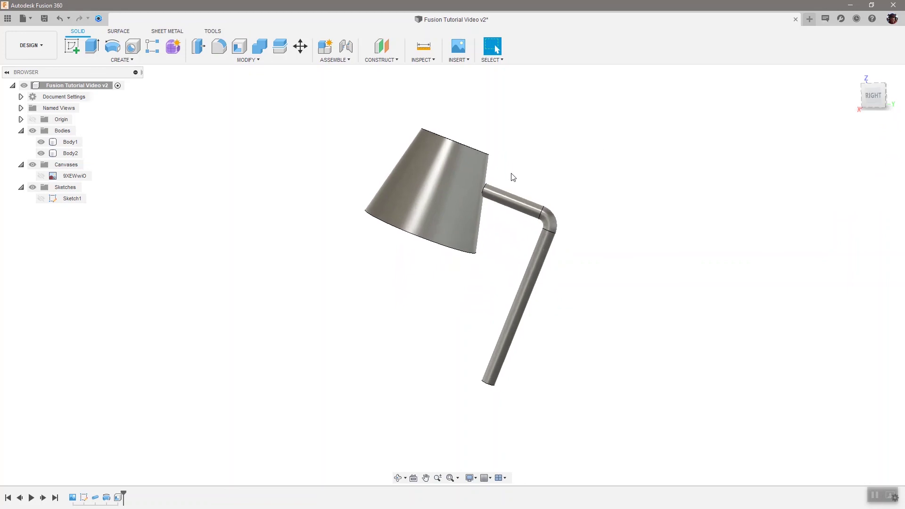
{"action": "scroll", "coordinate": [513, 177], "scroll_direction": "up", "scroll_amount": 3}
{"action": "middle_click_drag", "start_coordinate": [452, 275], "coordinate": [410, 276], "text": "shift"}
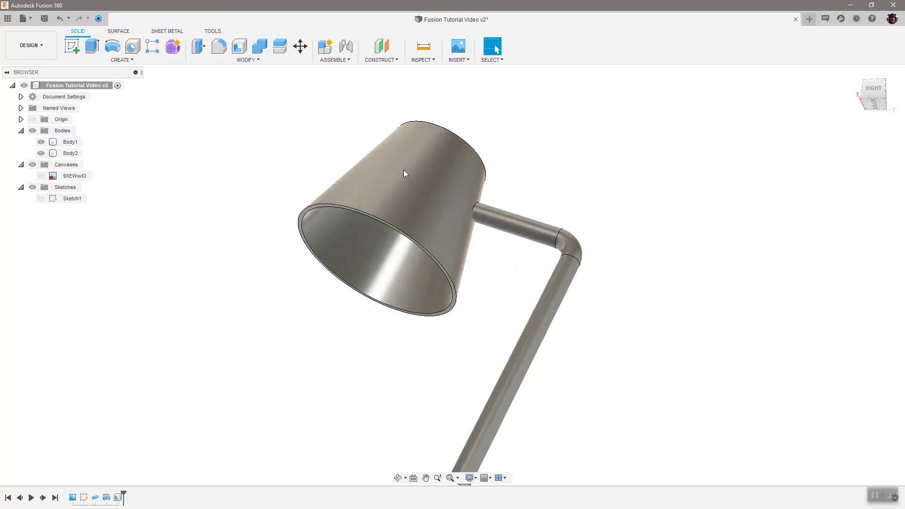
Select the pipe body and the lampshade body in turn, clear the selection, and examine the hollow interior from below
{"action": "left_click", "coordinate": [69, 141]}
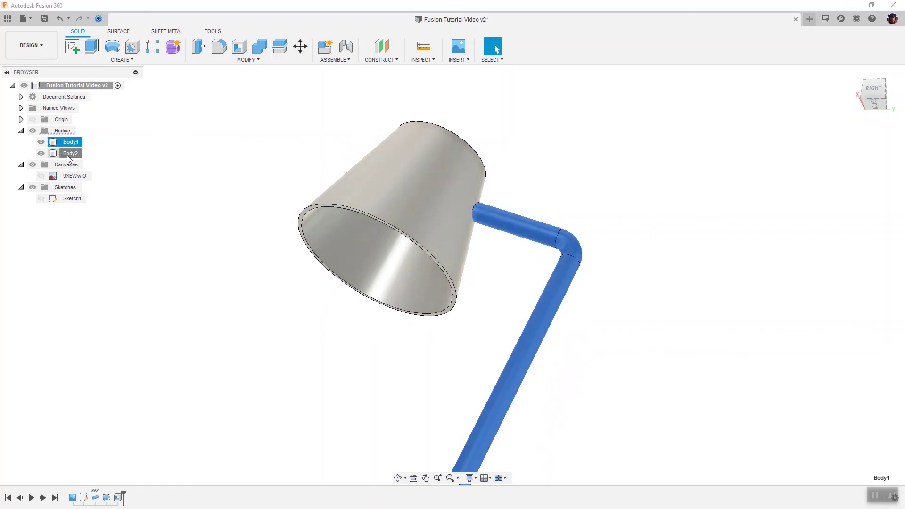
{"action": "left_click", "coordinate": [70, 154]}
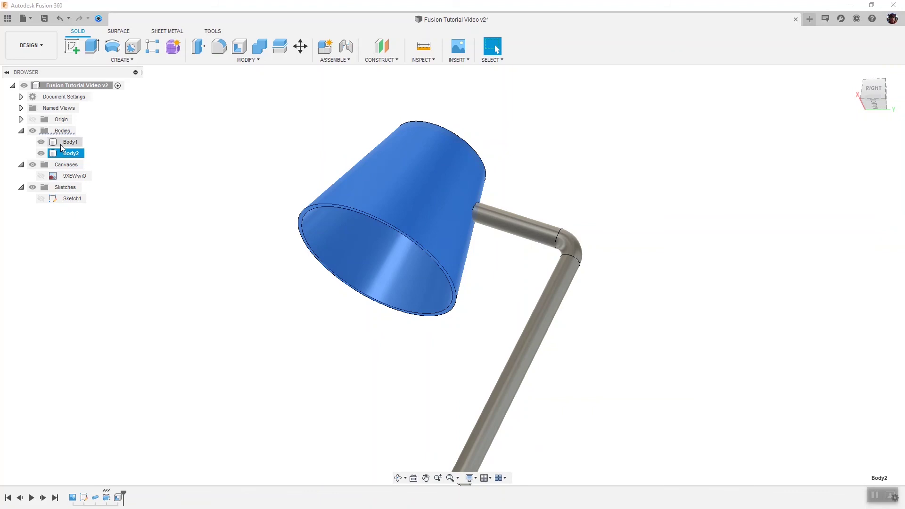
{"action": "left_click", "coordinate": [754, 116]}
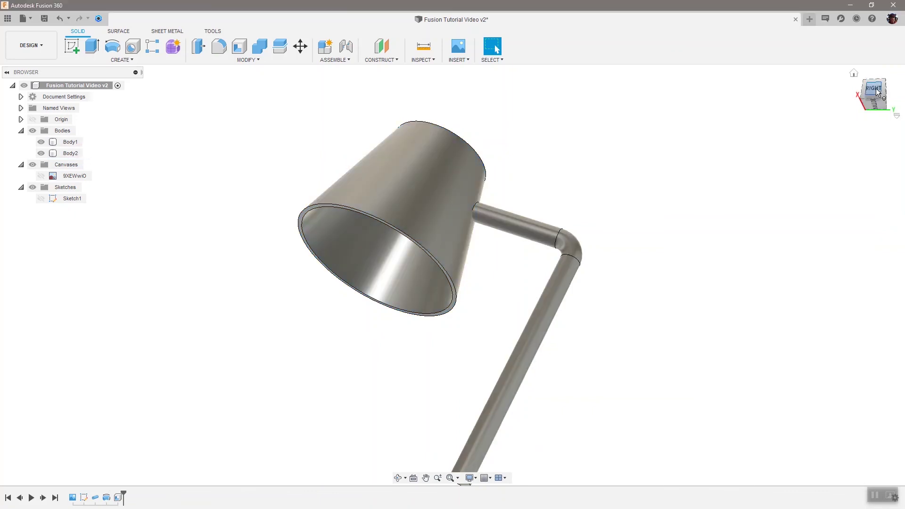
{"action": "left_click_drag", "start_coordinate": [875, 89], "coordinate": [879, 80]}
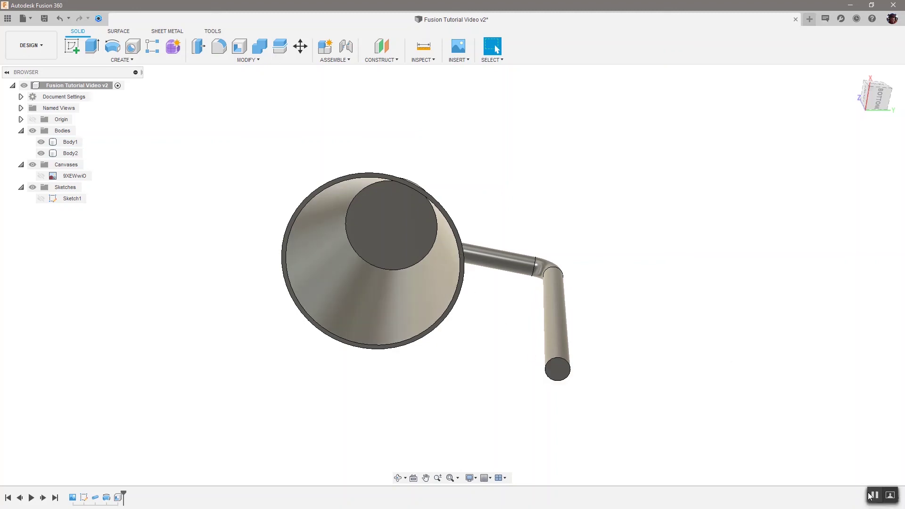
{"action": "left_click", "coordinate": [871, 496]}
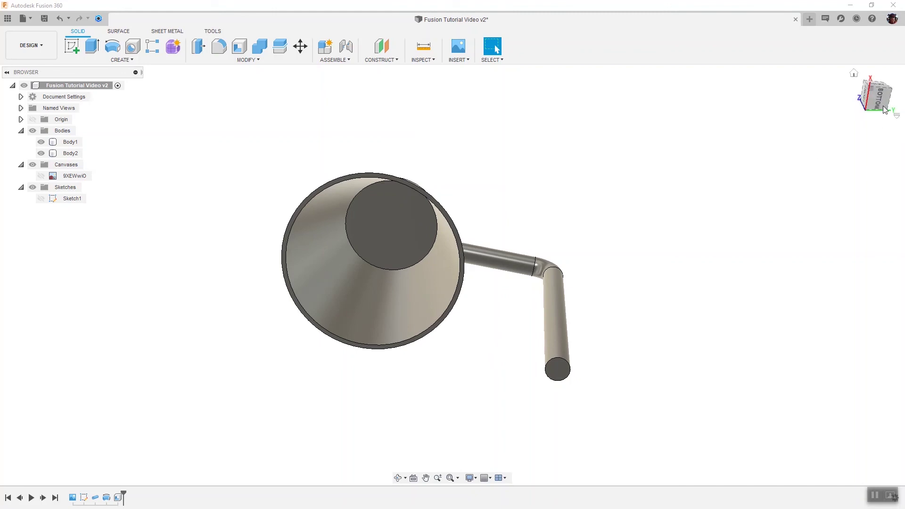
Combine the bodies with the Join operation, lampshade as target and pipe as tool, and select the resulting body to check it
{"action": "left_click_drag", "start_coordinate": [881, 100], "coordinate": [866, 119]}
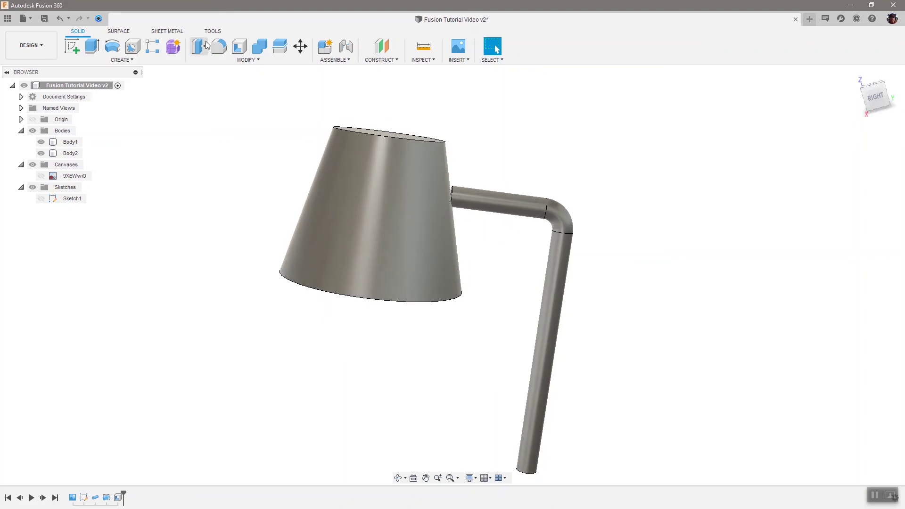
{"action": "left_click", "coordinate": [236, 60]}
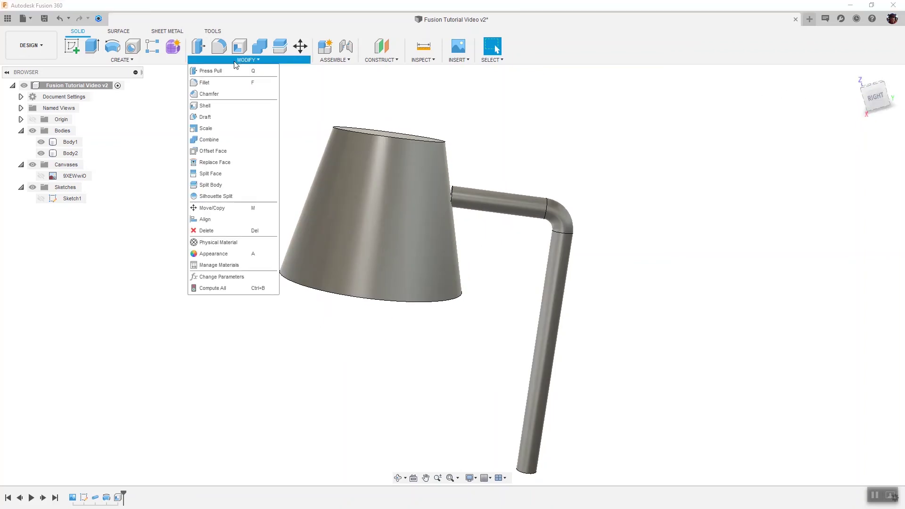
{"action": "left_click", "coordinate": [204, 140]}
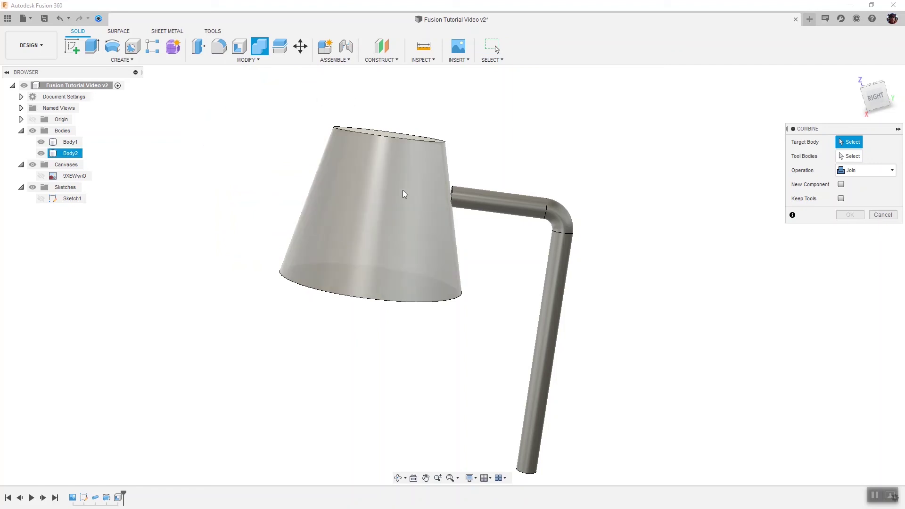
{"action": "left_click", "coordinate": [390, 207]}
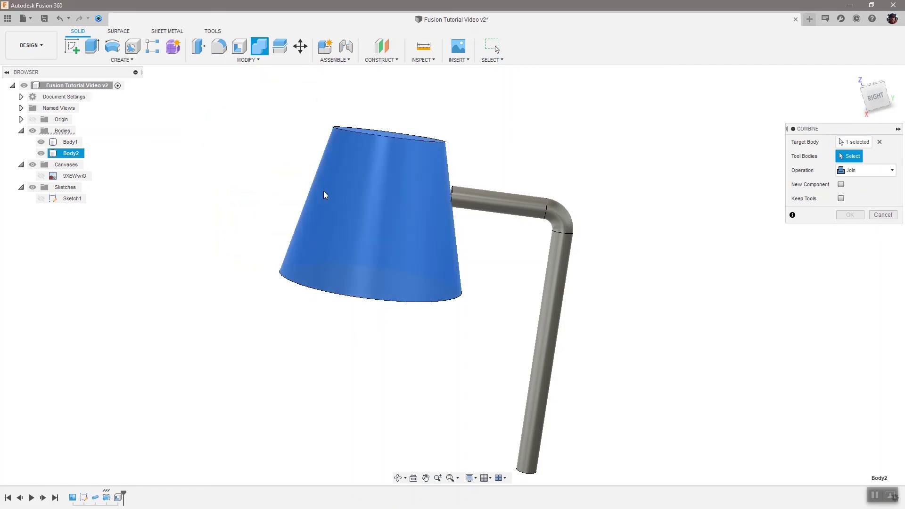
{"action": "left_click", "coordinate": [551, 223]}
{"action": "left_click", "coordinate": [552, 219]}
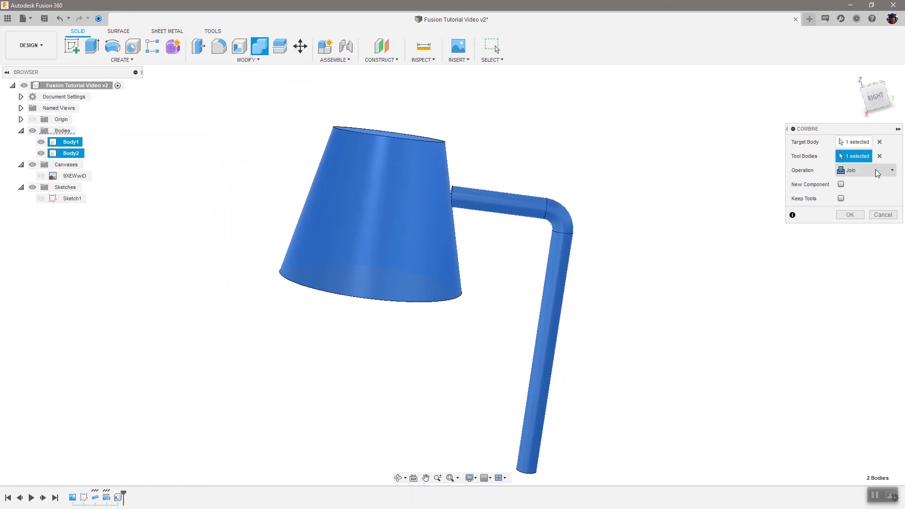
{"action": "left_click", "coordinate": [850, 215]}
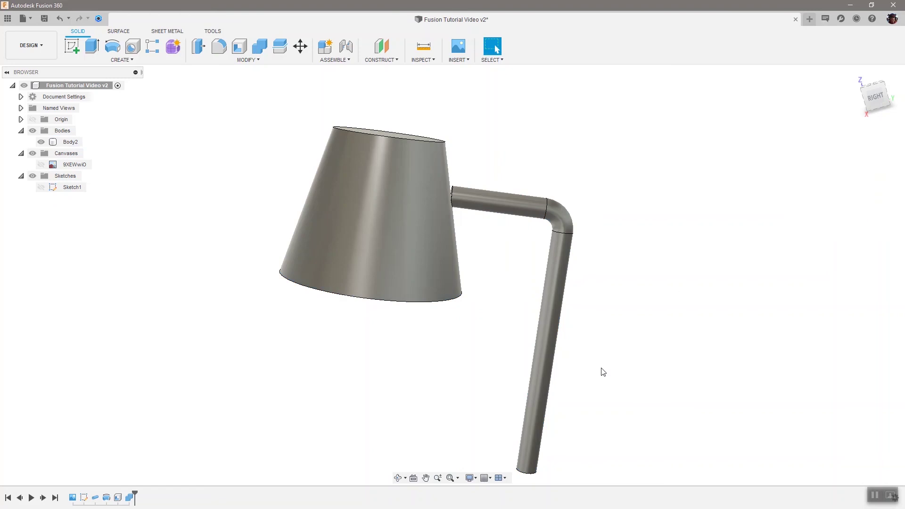
{"action": "left_click", "coordinate": [76, 142]}
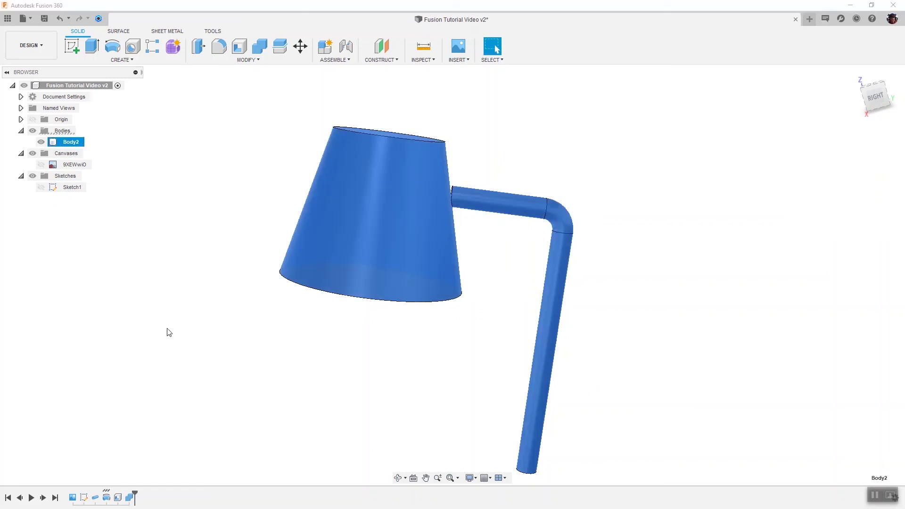
{"action": "left_click", "coordinate": [223, 332]}
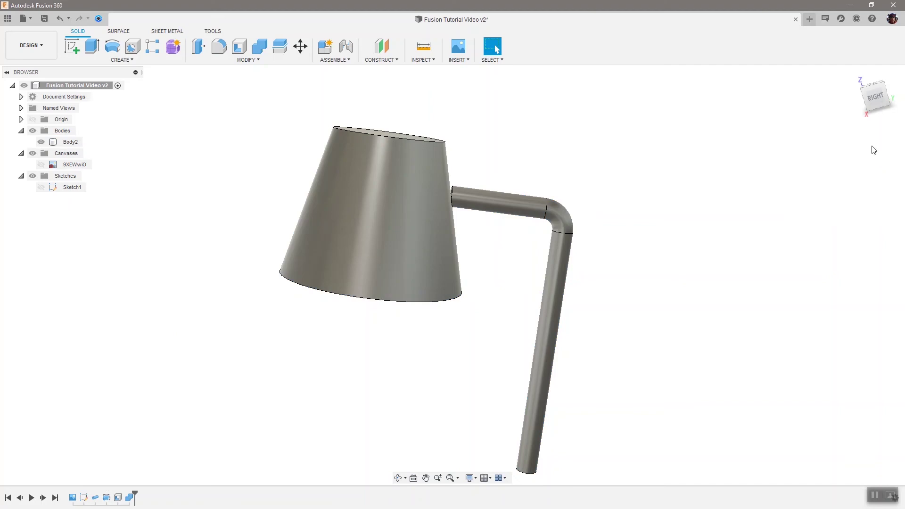
Examine the junction between the lampshade's side and the pipe's end up close, and return to the right side view
{"action": "left_click", "coordinate": [871, 105]}
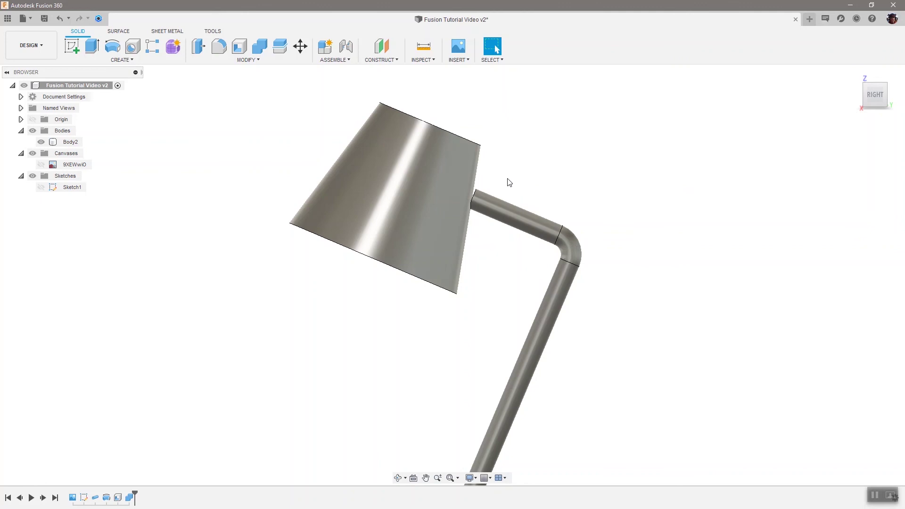
{"action": "scroll", "coordinate": [467, 175], "scroll_direction": "up", "scroll_amount": 5}
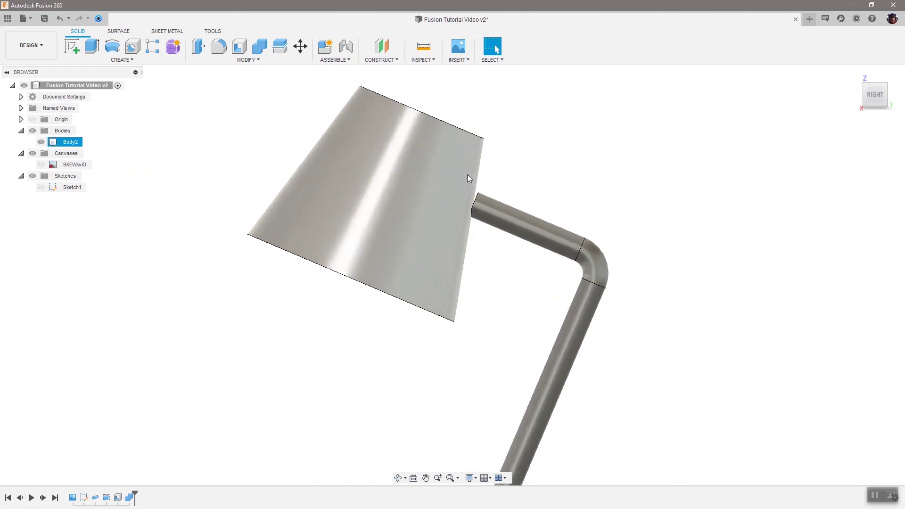
{"action": "scroll", "coordinate": [476, 210], "scroll_direction": "up", "scroll_amount": 3}
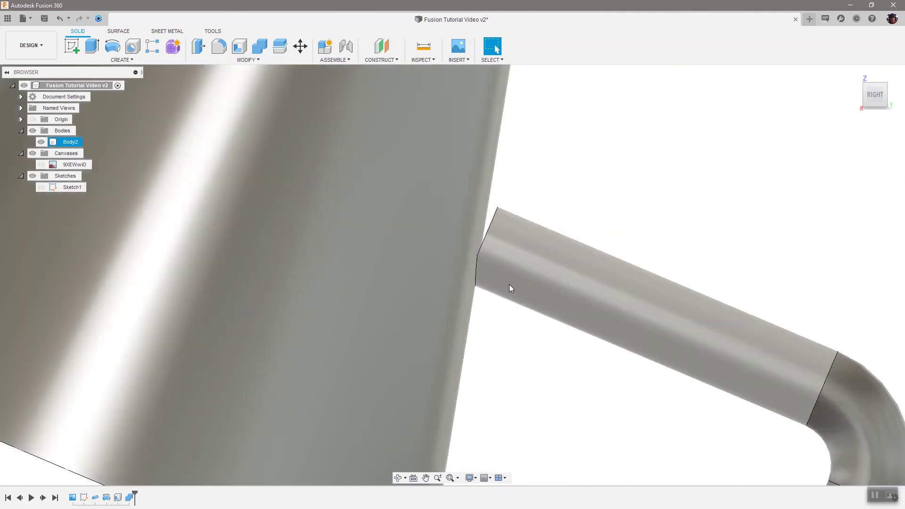
{"action": "scroll", "coordinate": [507, 278], "scroll_direction": "up", "scroll_amount": 3}
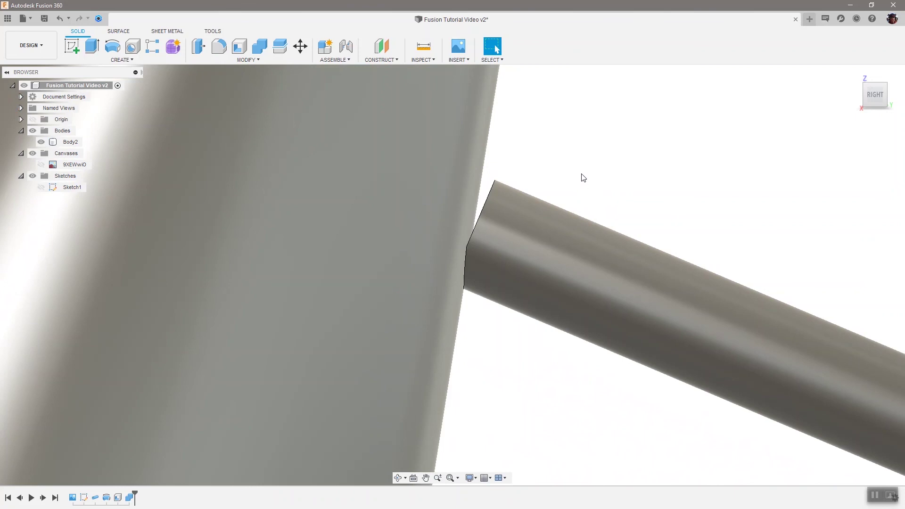
{"action": "mouse_move", "coordinate": [878, 97]}
{"action": "mouse_move", "coordinate": [878, 97]}
{"action": "left_mouse_down"}
{"action": "mouse_move", "coordinate": [847, 114]}
{"action": "mouse_move", "coordinate": [858, 111]}
{"action": "mouse_move", "coordinate": [865, 130]}
{"action": "mouse_move", "coordinate": [861, 94]}
{"action": "left_mouse_up"}
{"action": "scroll", "coordinate": [717, 152], "scroll_direction": "down", "scroll_amount": 3}
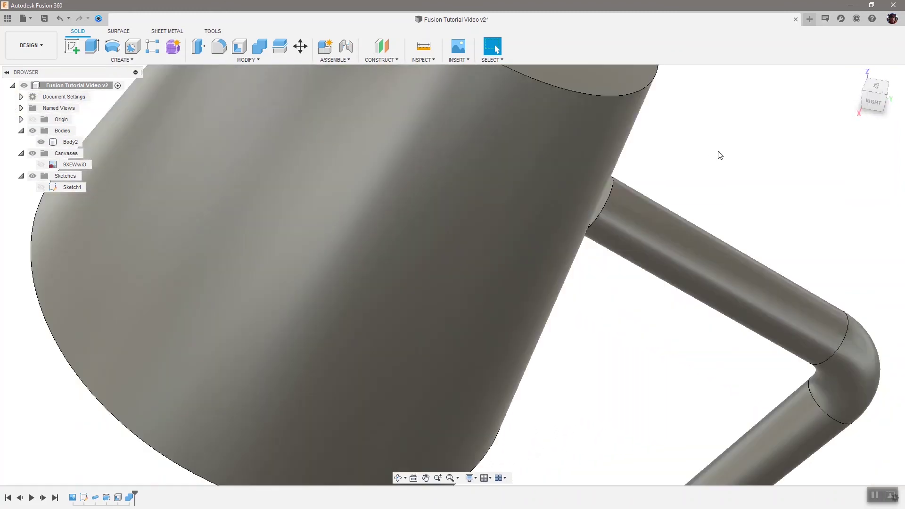
{"action": "left_click", "coordinate": [876, 104]}
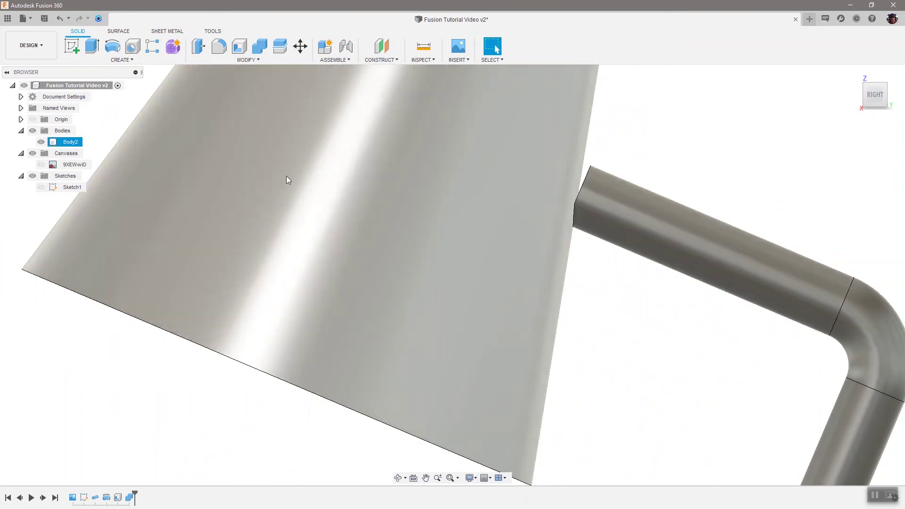
Show Sketch1, compare its lines with the lampshade and pipe from below and from the right side, and hide it again
{"action": "left_click", "coordinate": [42, 188]}
{"action": "left_click", "coordinate": [41, 188]}
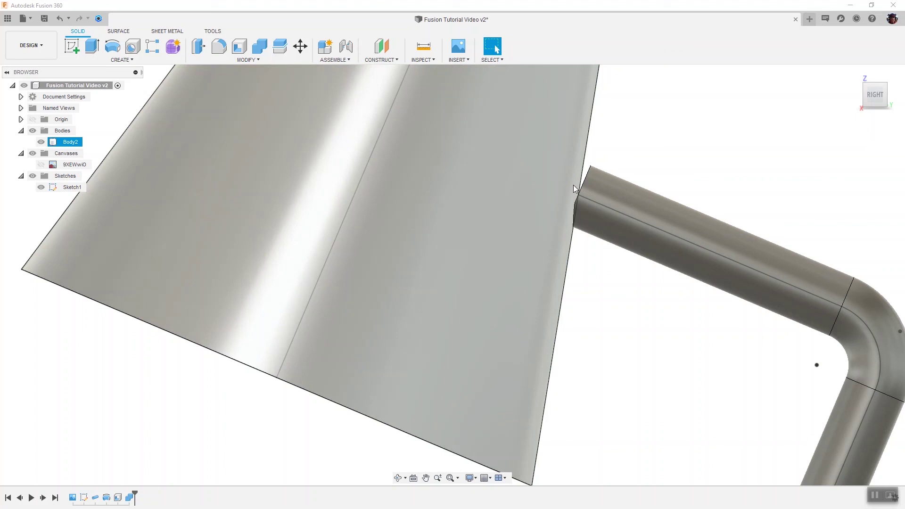
{"action": "mouse_move", "coordinate": [454, 273]}
{"action": "middle_mouse_down", "text": "shift"}
{"action": "mouse_move", "coordinate": [495, 198]}
{"action": "mouse_move", "coordinate": [463, 290]}
{"action": "middle_mouse_up", "text": "shift"}
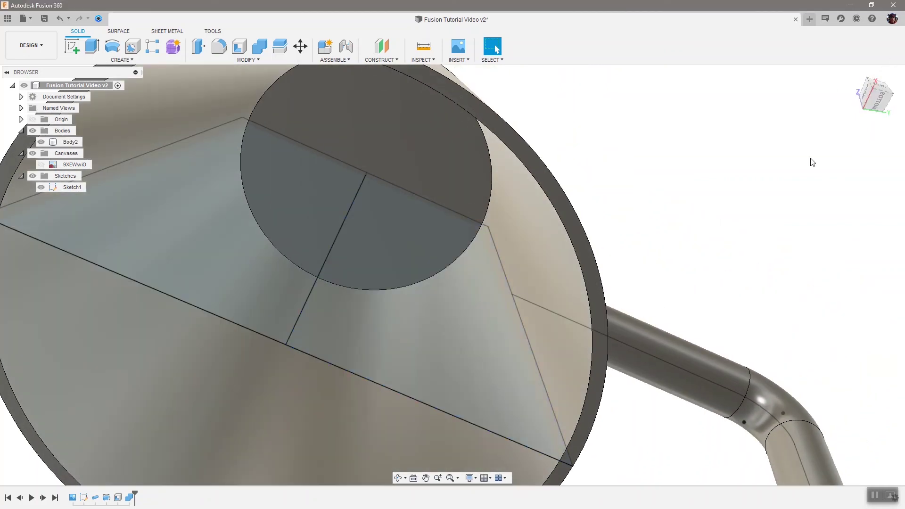
{"action": "mouse_move", "coordinate": [879, 106]}
{"action": "middle_mouse_down", "text": "shift"}
{"action": "mouse_move", "coordinate": [854, 133]}
{"action": "mouse_move", "coordinate": [872, 101]}
{"action": "middle_mouse_up", "text": "shift"}
{"action": "left_click", "coordinate": [876, 94]}
{"action": "left_click", "coordinate": [606, 227]}
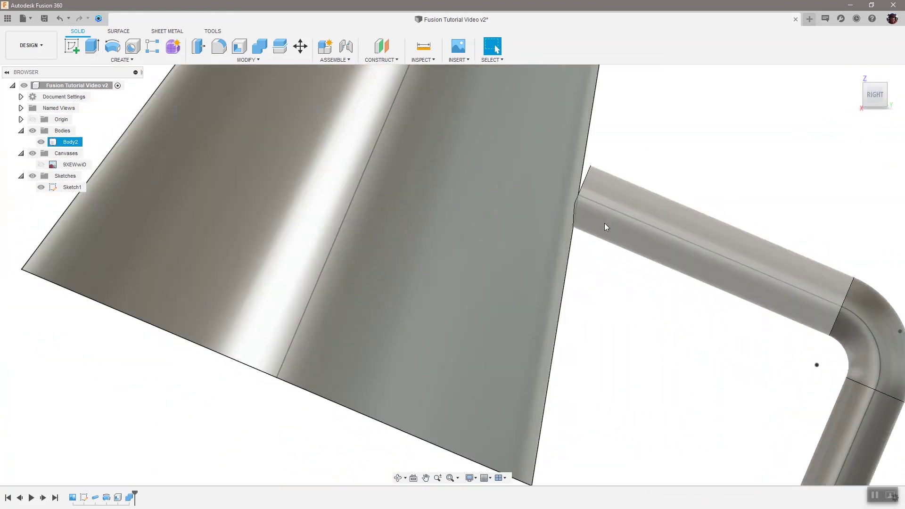
{"action": "left_click", "coordinate": [731, 184]}
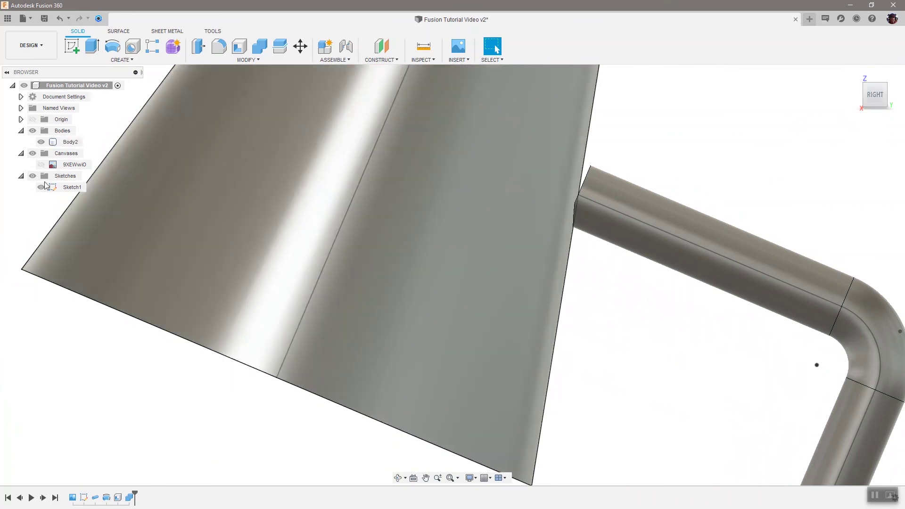
{"action": "left_click", "coordinate": [41, 187]}
{"action": "left_click", "coordinate": [405, 182]}
{"action": "left_click", "coordinate": [765, 136]}
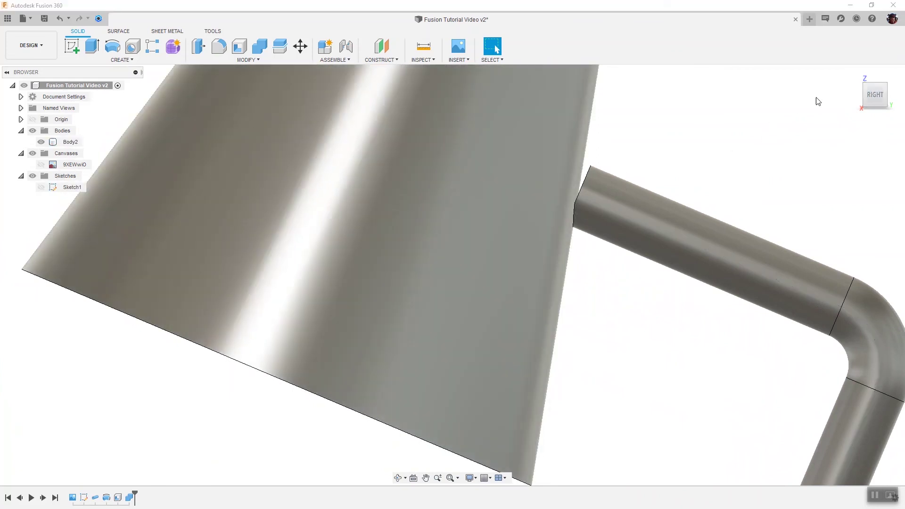
Pick the pipe's exposed end face beside the lampshade from the overlapping faces and delete it to close the gap at the junction
{"action": "mouse_move", "coordinate": [875, 106]}
{"action": "left_mouse_down"}
{"action": "mouse_move", "coordinate": [859, 107]}
{"action": "mouse_move", "coordinate": [875, 108]}
{"action": "mouse_move", "coordinate": [867, 108]}
{"action": "left_mouse_up"}
{"action": "left_click", "coordinate": [584, 176]}
{"action": "scroll", "coordinate": [585, 176], "scroll_direction": "up", "scroll_amount": 2}
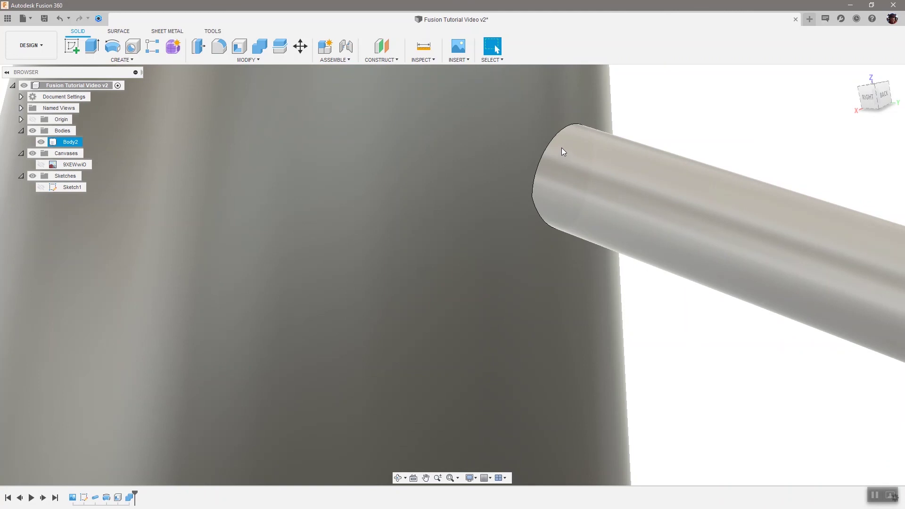
{"action": "left_click", "coordinate": [561, 148]}
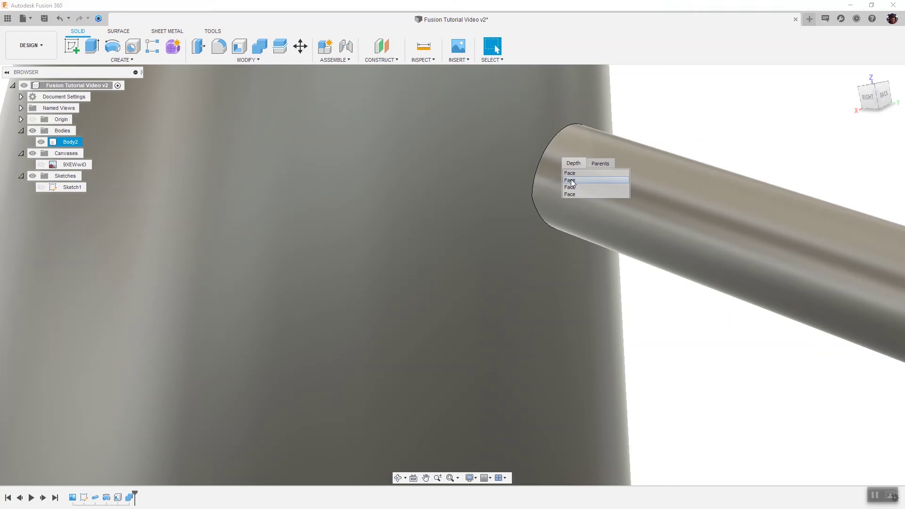
{"action": "left_click", "coordinate": [571, 180]}
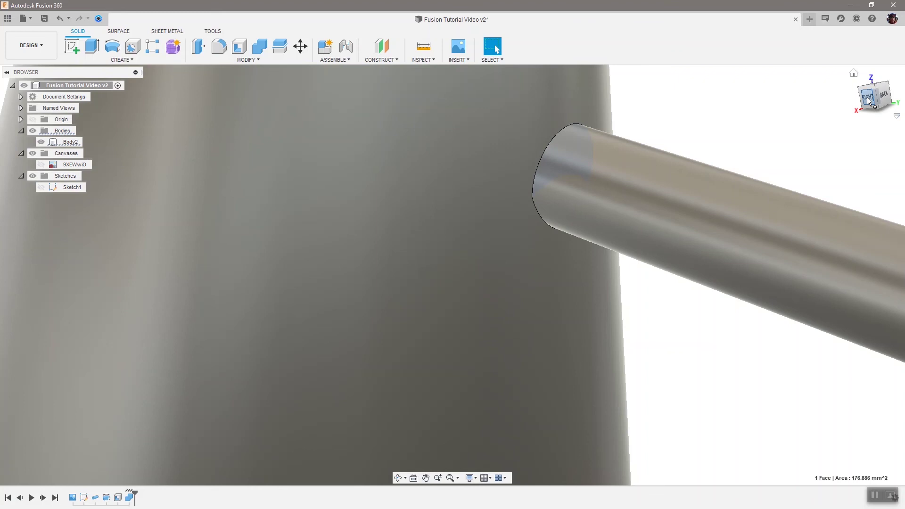
{"action": "left_click_drag", "start_coordinate": [875, 107], "coordinate": [869, 100]}
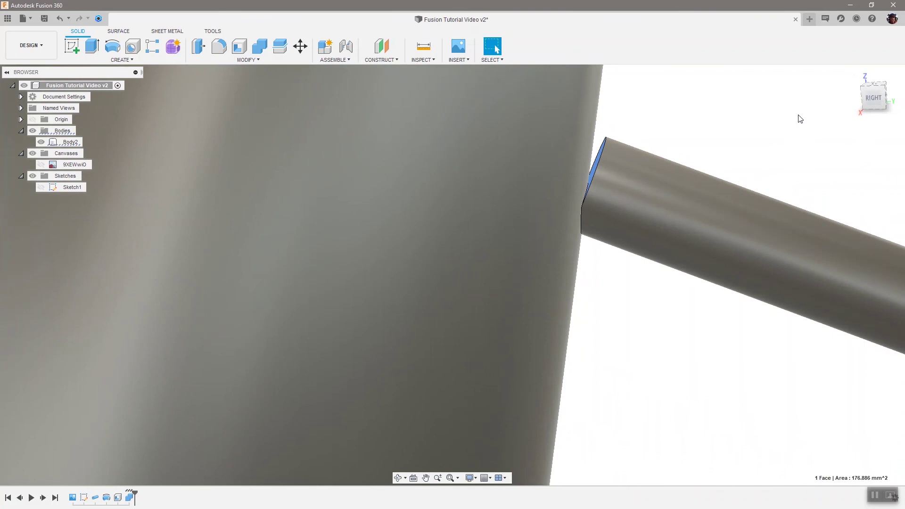
{"action": "key", "text": "Delete"}
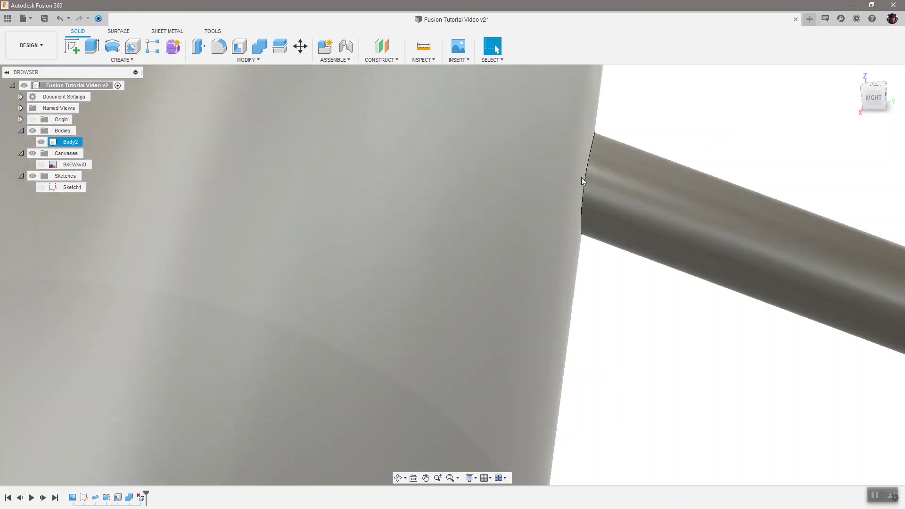
Show Sketch1 again and fit the whole lamp together with its sketch lines in the right side view
{"action": "scroll", "coordinate": [581, 177], "scroll_direction": "down", "scroll_amount": 3}
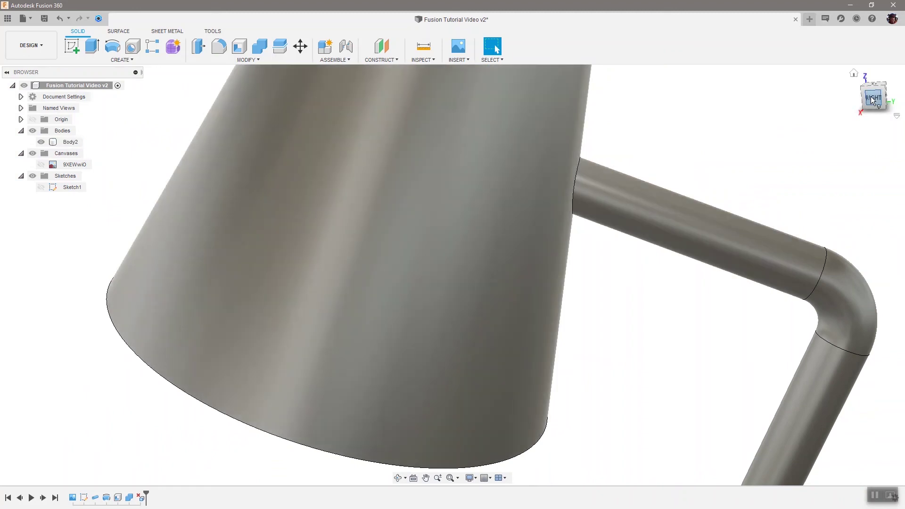
{"action": "left_click", "coordinate": [873, 96]}
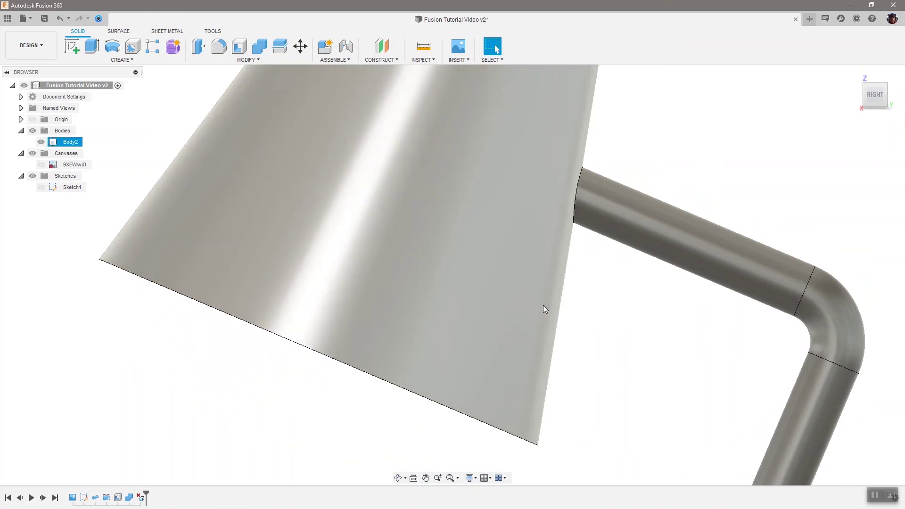
{"action": "scroll", "coordinate": [618, 342], "scroll_direction": "down", "scroll_amount": 4}
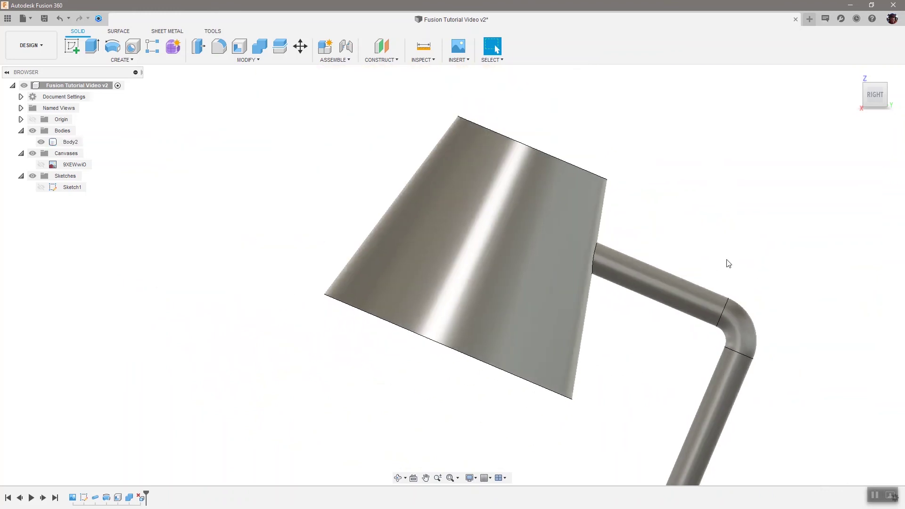
{"action": "scroll", "coordinate": [729, 261], "scroll_direction": "up", "scroll_amount": 2}
{"action": "scroll", "coordinate": [724, 261], "scroll_direction": "down", "scroll_amount": 1}
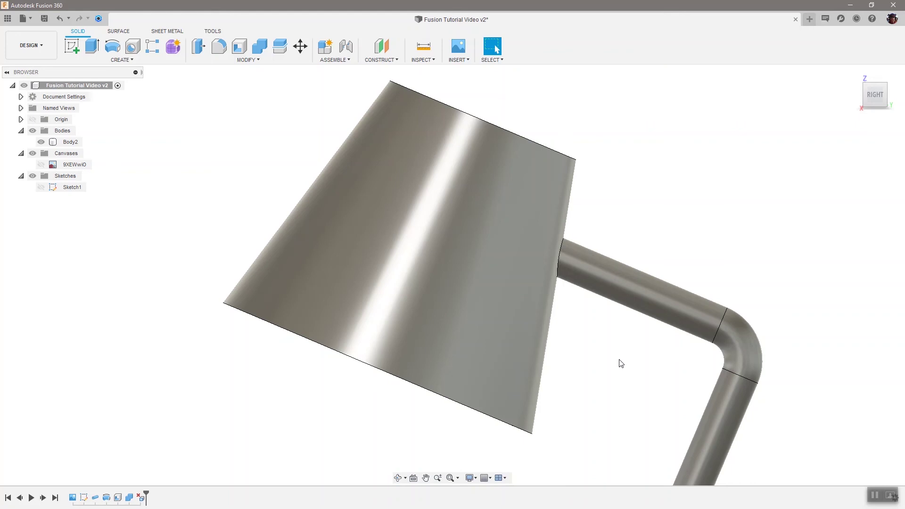
{"action": "left_click", "coordinate": [449, 479]}
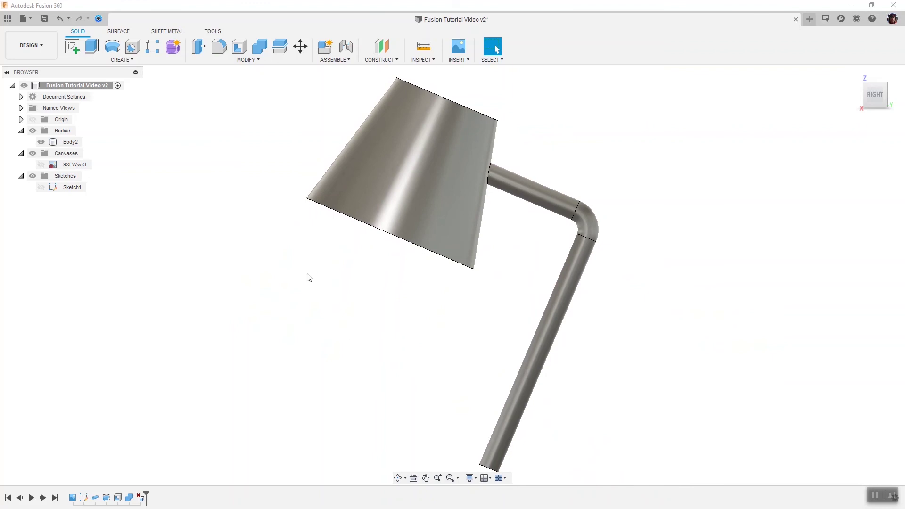
{"action": "left_click", "coordinate": [41, 188]}
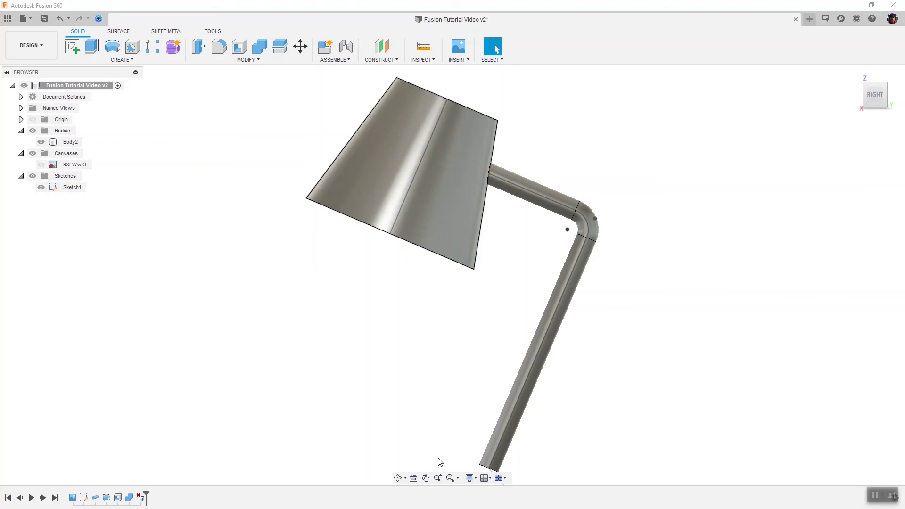
{"action": "left_click", "coordinate": [450, 478]}
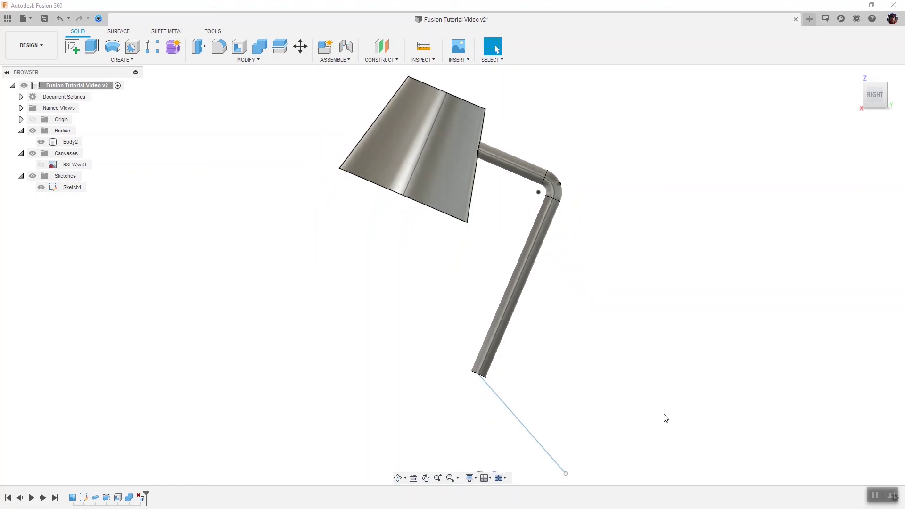